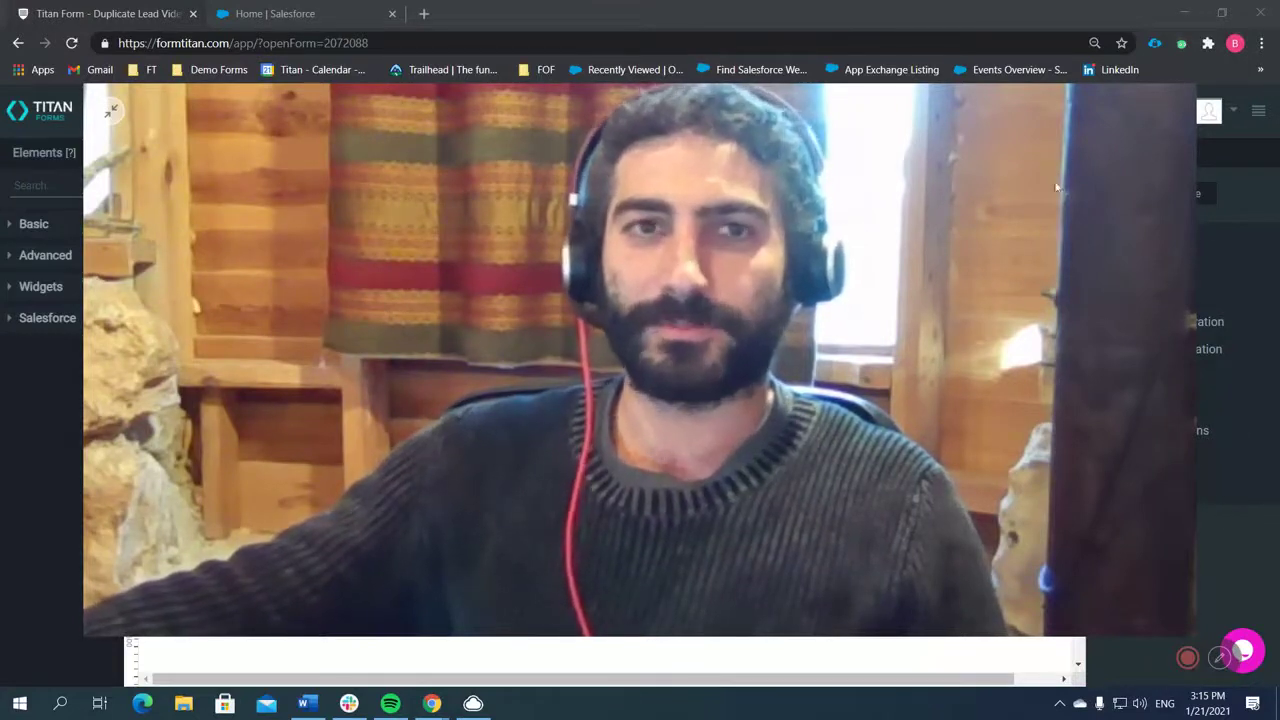
Search the elements for 'text' and place a Textbox under the form title.
click(109, 111)
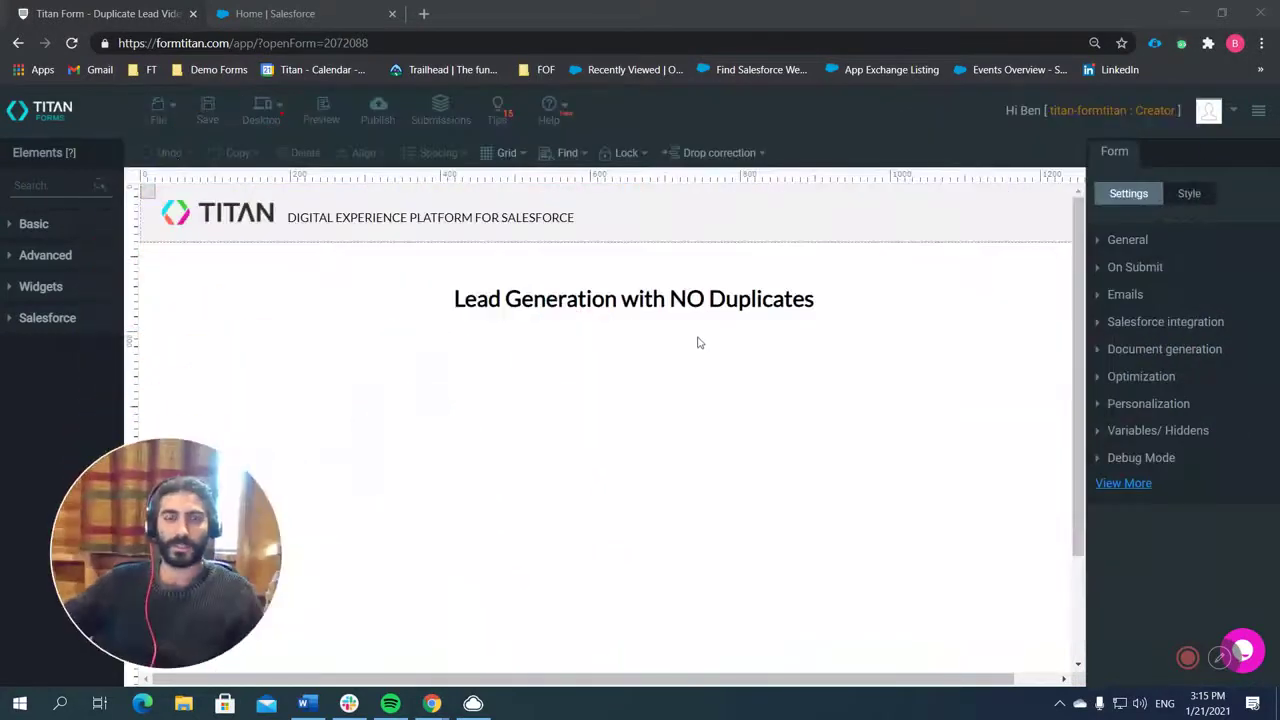
click(75, 179)
text(text)
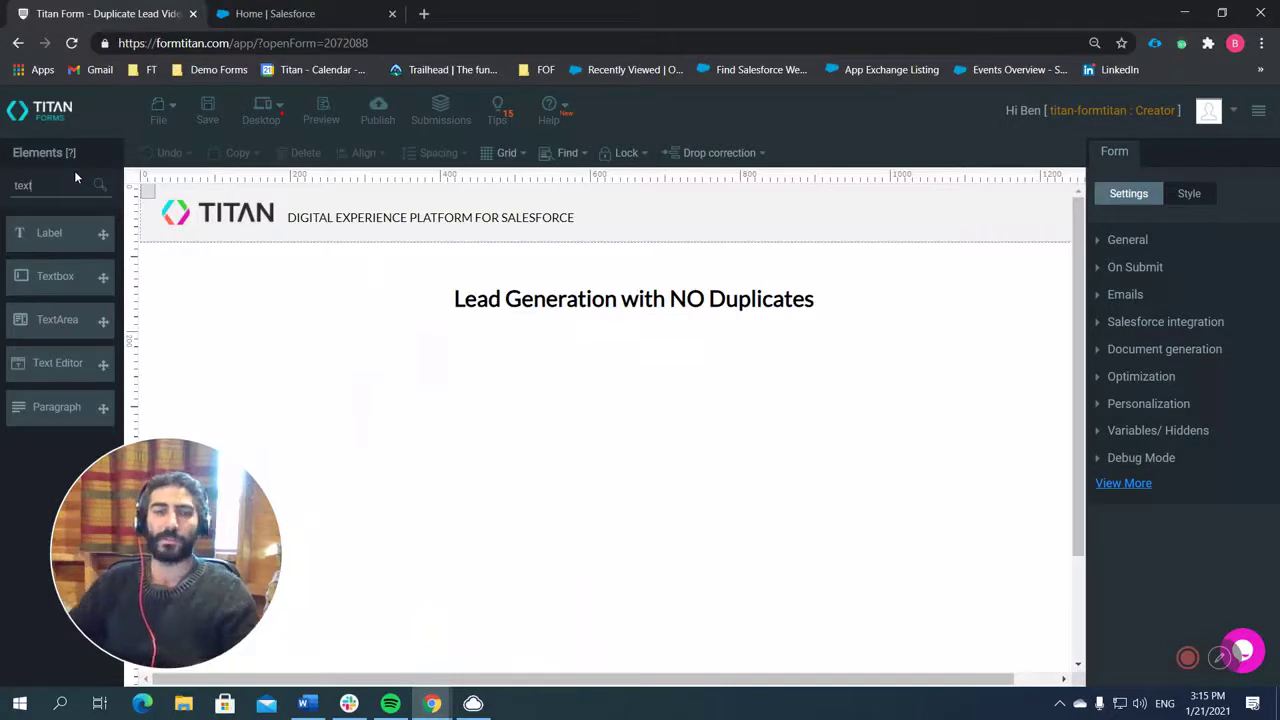
click(58, 276)
drag(627, 640, 656, 383)
Copy, paste and duplicate the Textbox into five stacked fields just above Submit.
key(ctrl+c)
key(ctrl+v)
key(ctrl+v)
key(ctrl+v)
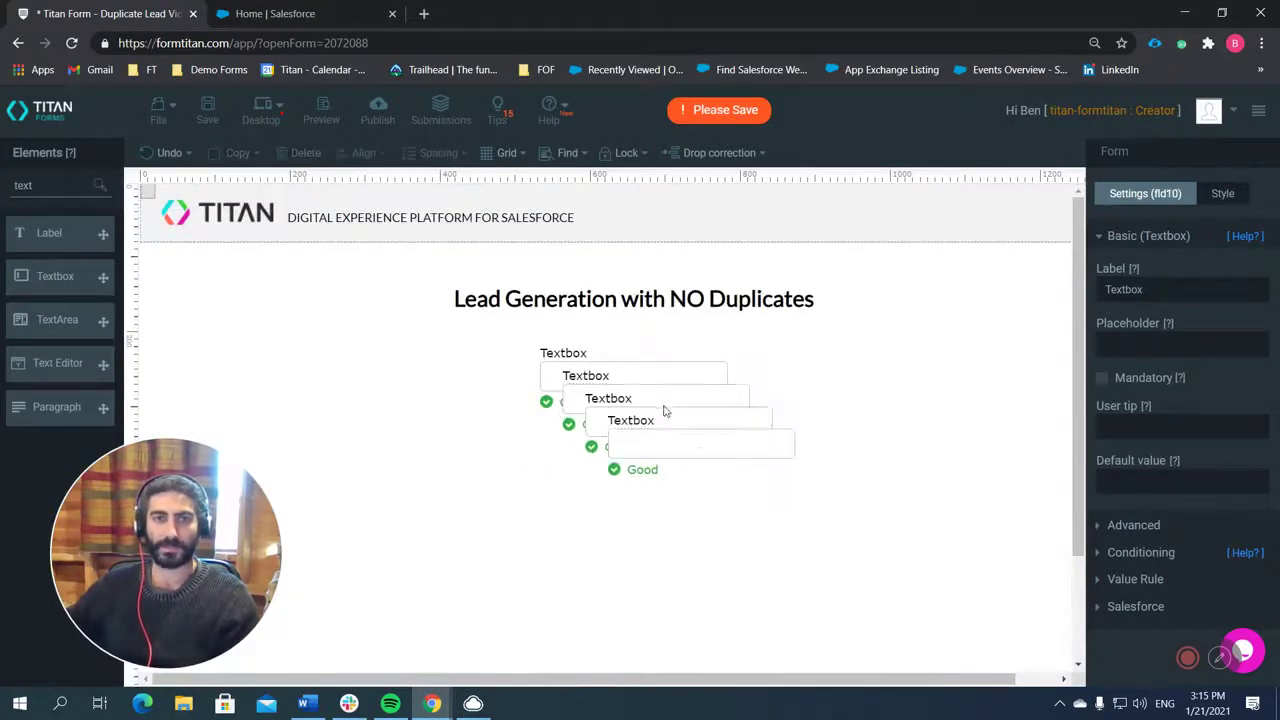
drag(668, 448, 604, 521)
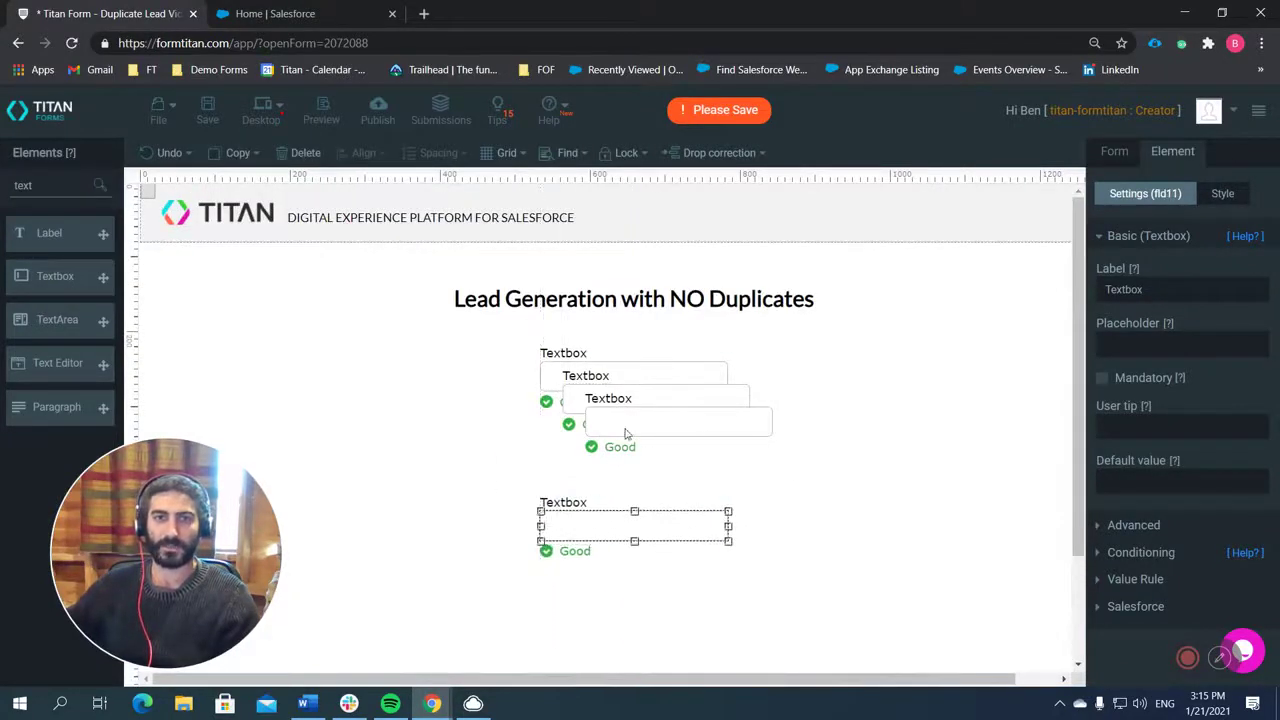
drag(632, 420, 587, 463)
drag(612, 400, 590, 590)
drag(588, 476, 594, 462)
scroll(598, 578, down, 1)
scroll(598, 581, down, 1)
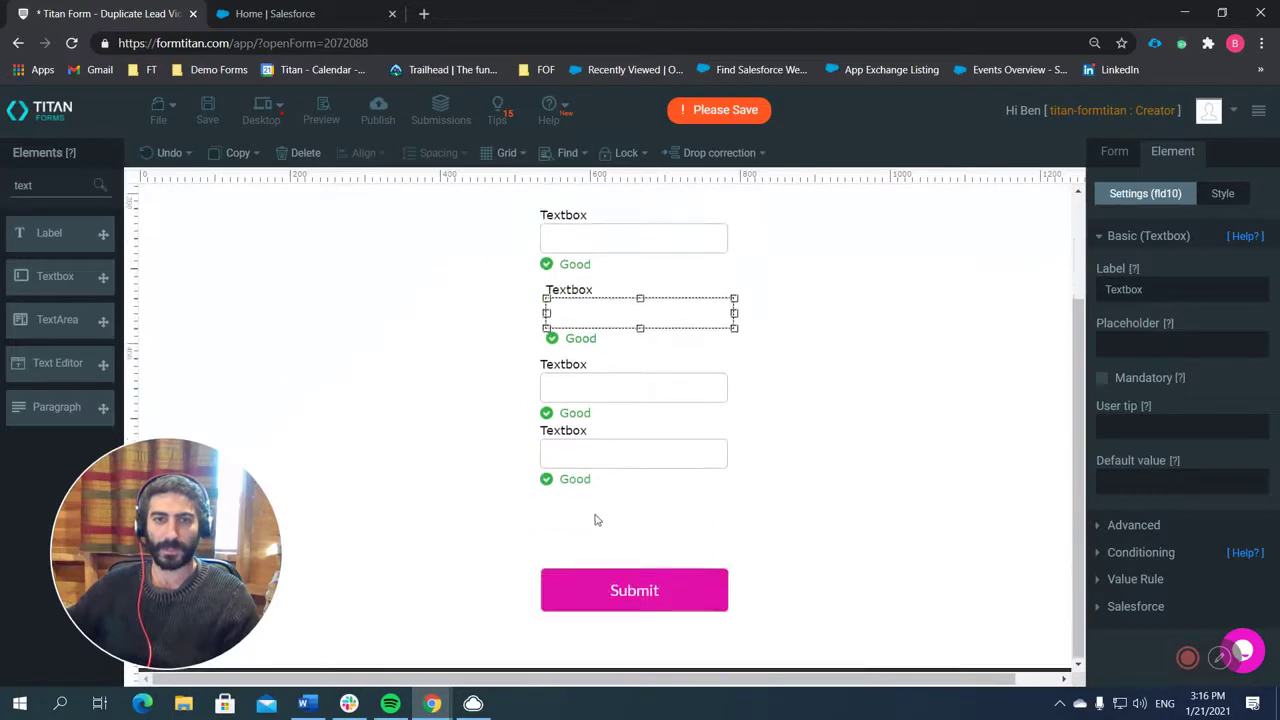
key(ctrl+d)
drag(634, 326, 598, 530)
Relabel the first two textboxes as First and Last.
scroll(626, 397, up, 2)
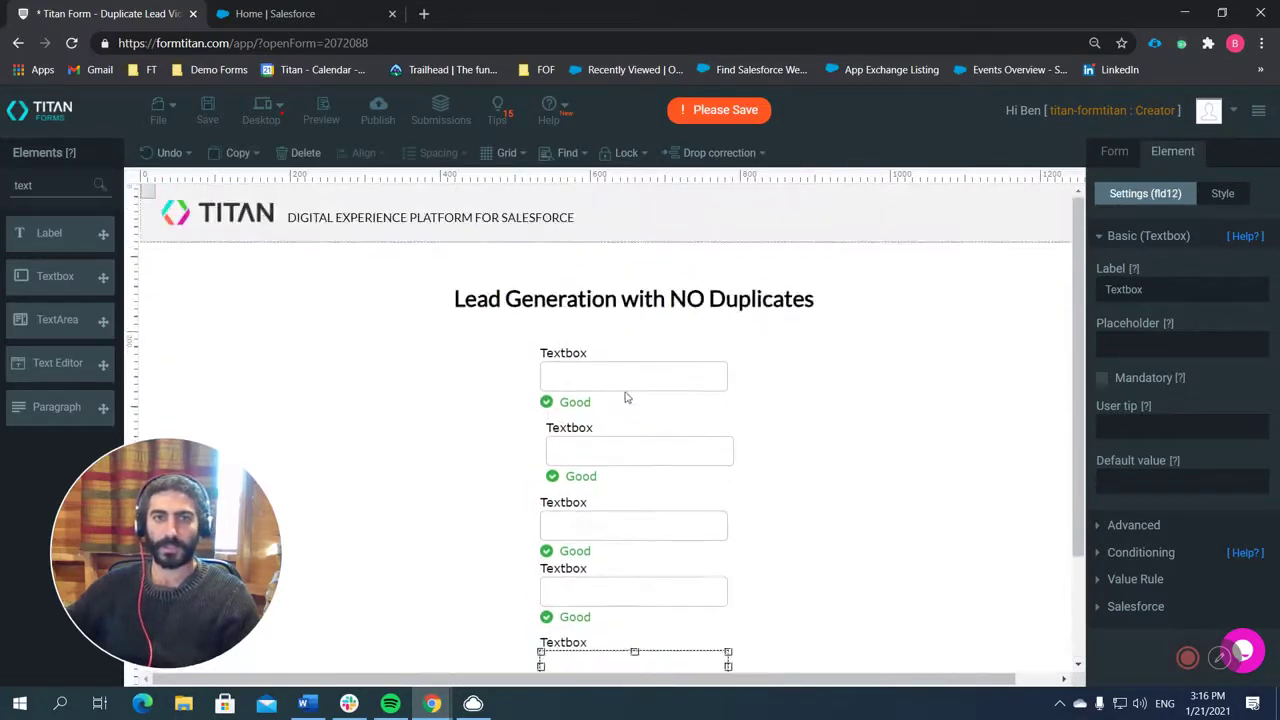
click(575, 350)
click(575, 348)
click(574, 349)
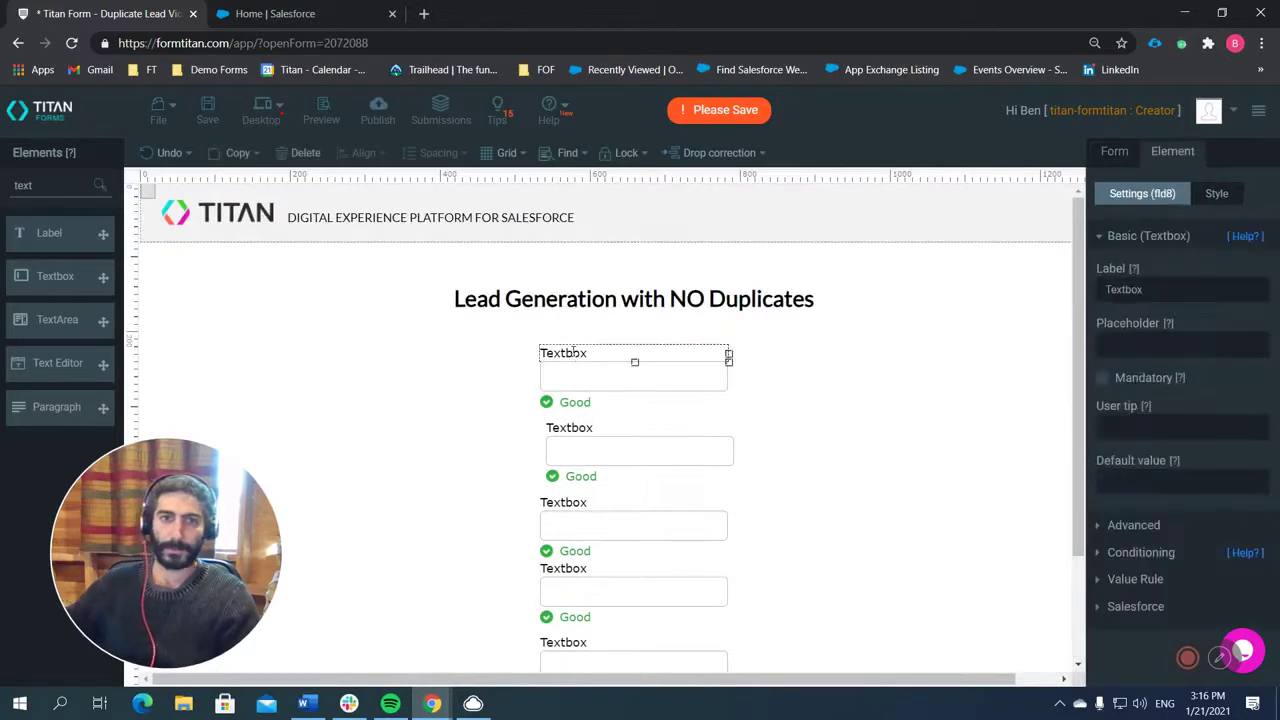
double_click(574, 350)
key(BackSpace)
text(First)
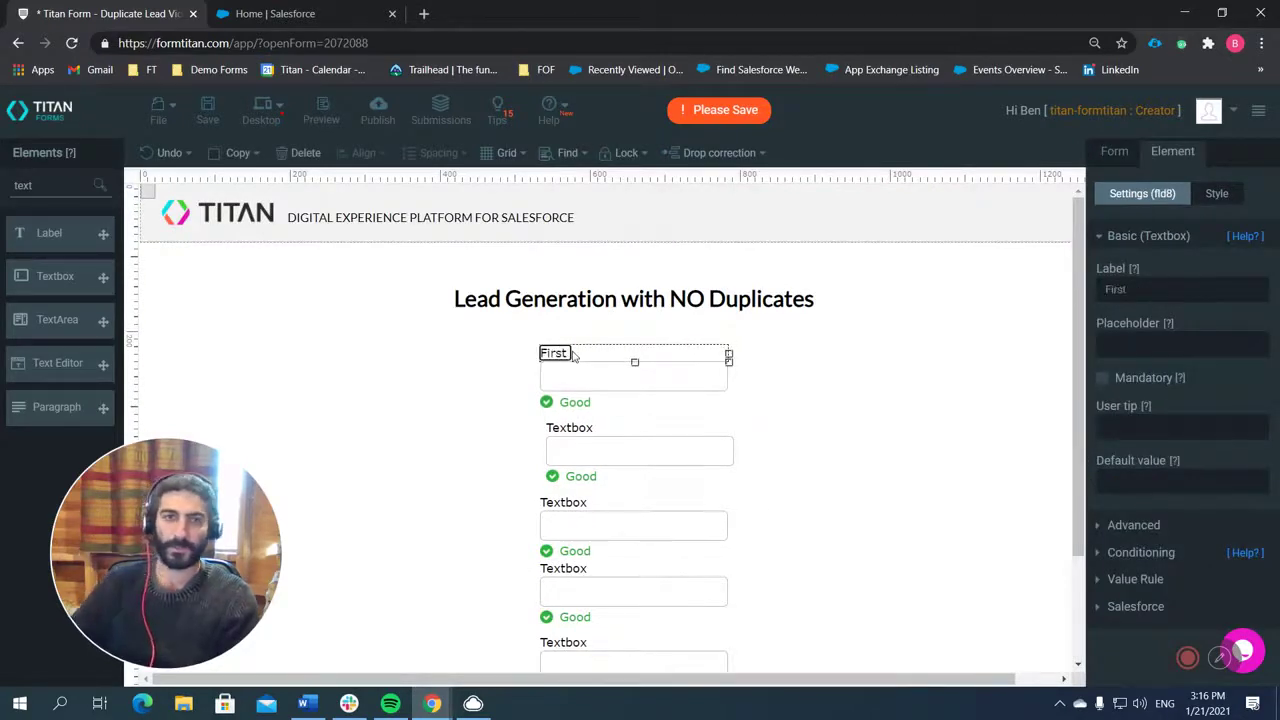
click(586, 434)
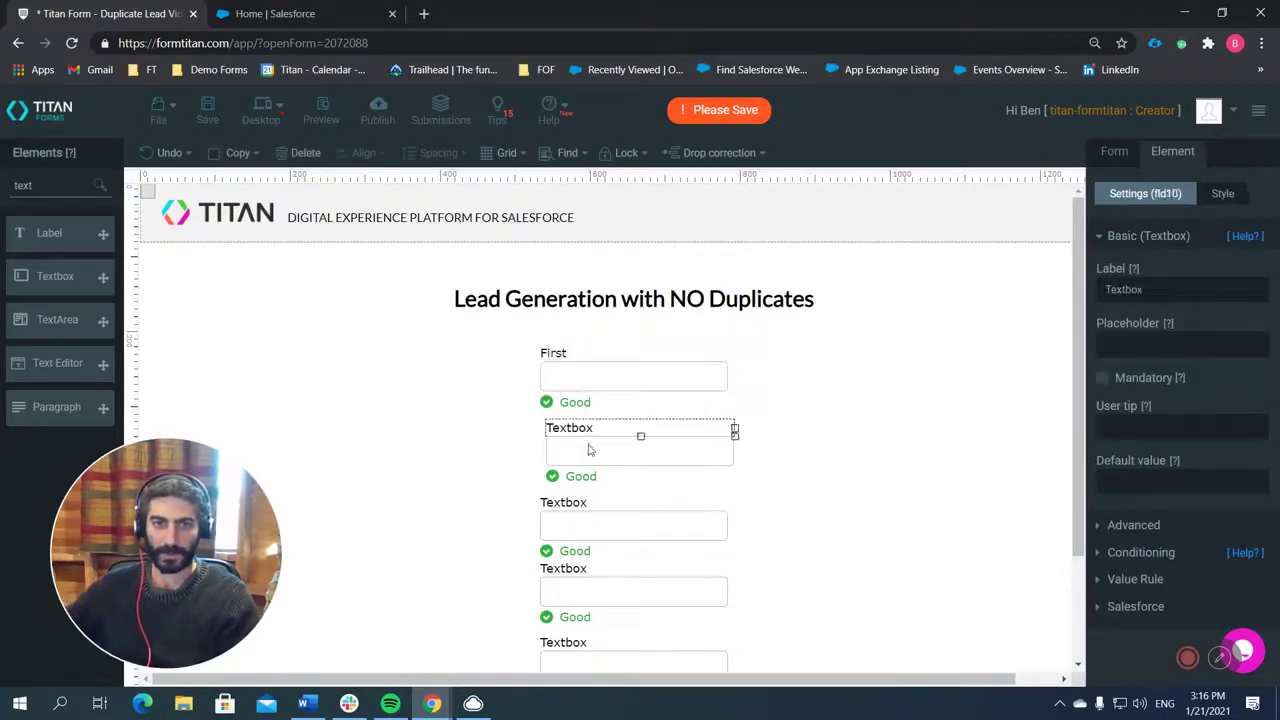
drag(589, 450, 577, 451)
double_click(563, 428)
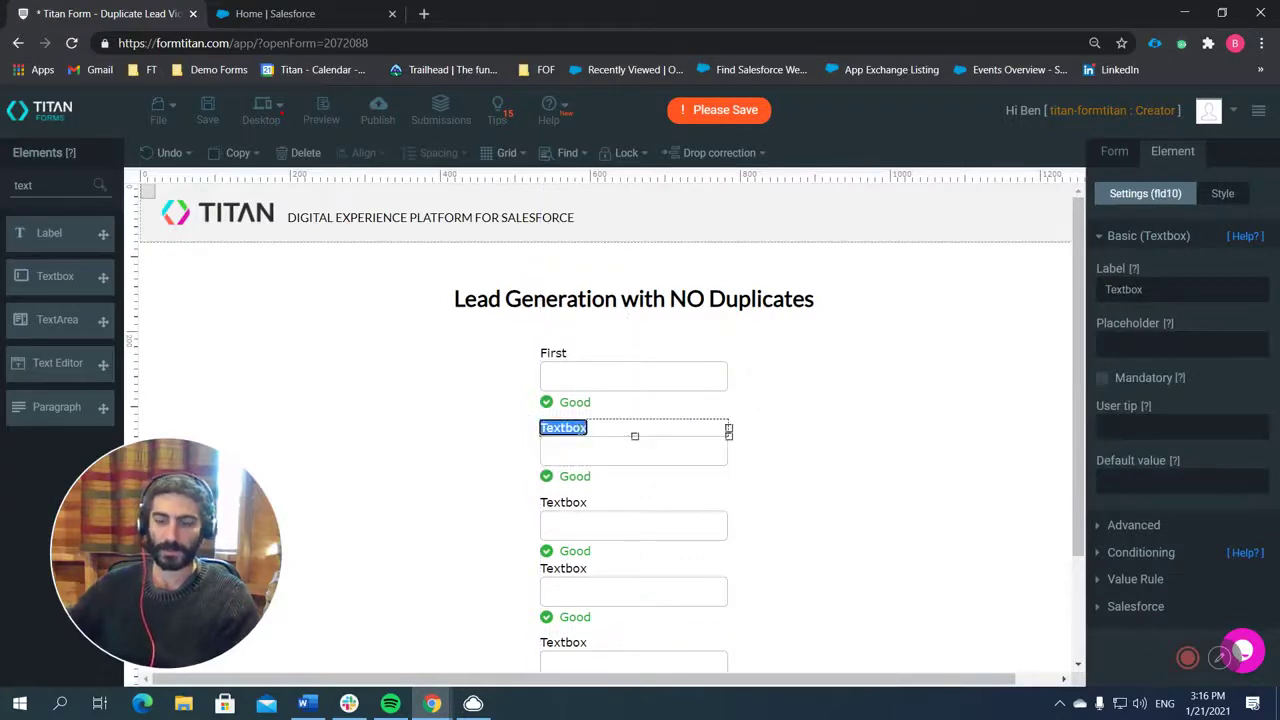
key(BackSpace)
text(Last)
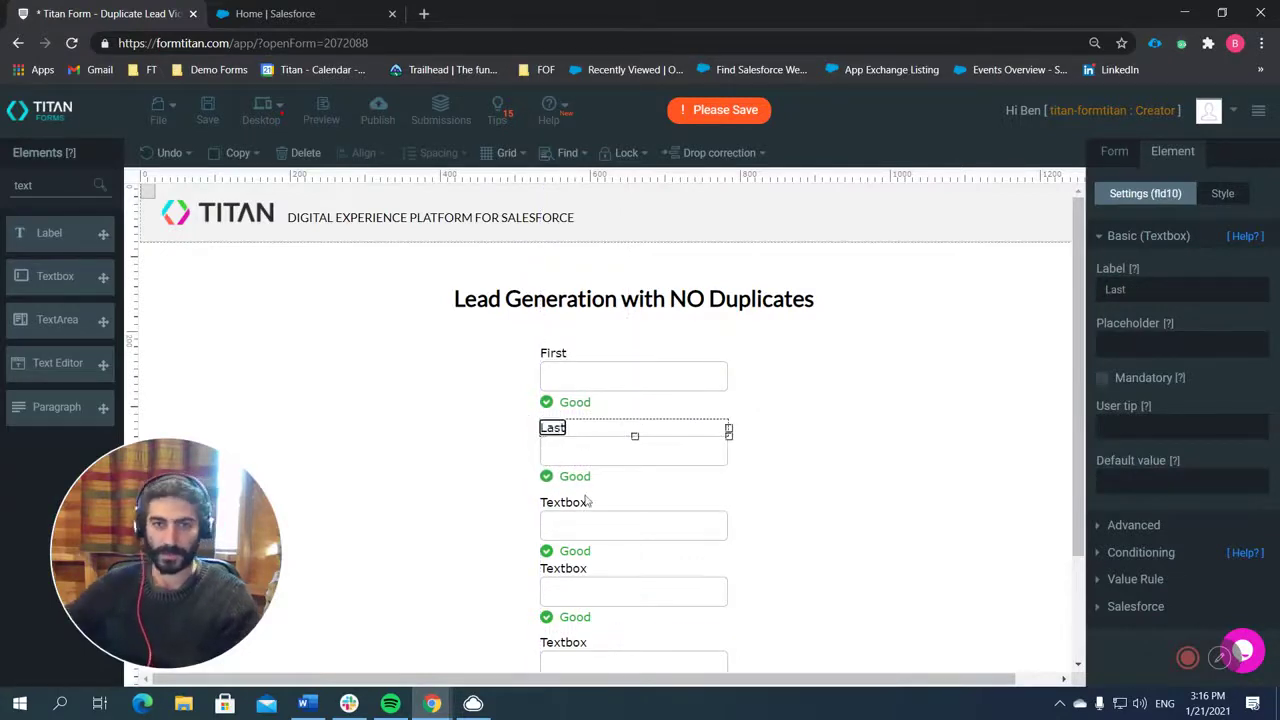
Relabel the remaining three textboxes as Company, Email and Phone.
click(587, 502)
double_click(578, 503)
key(BackSpace)
text(C)
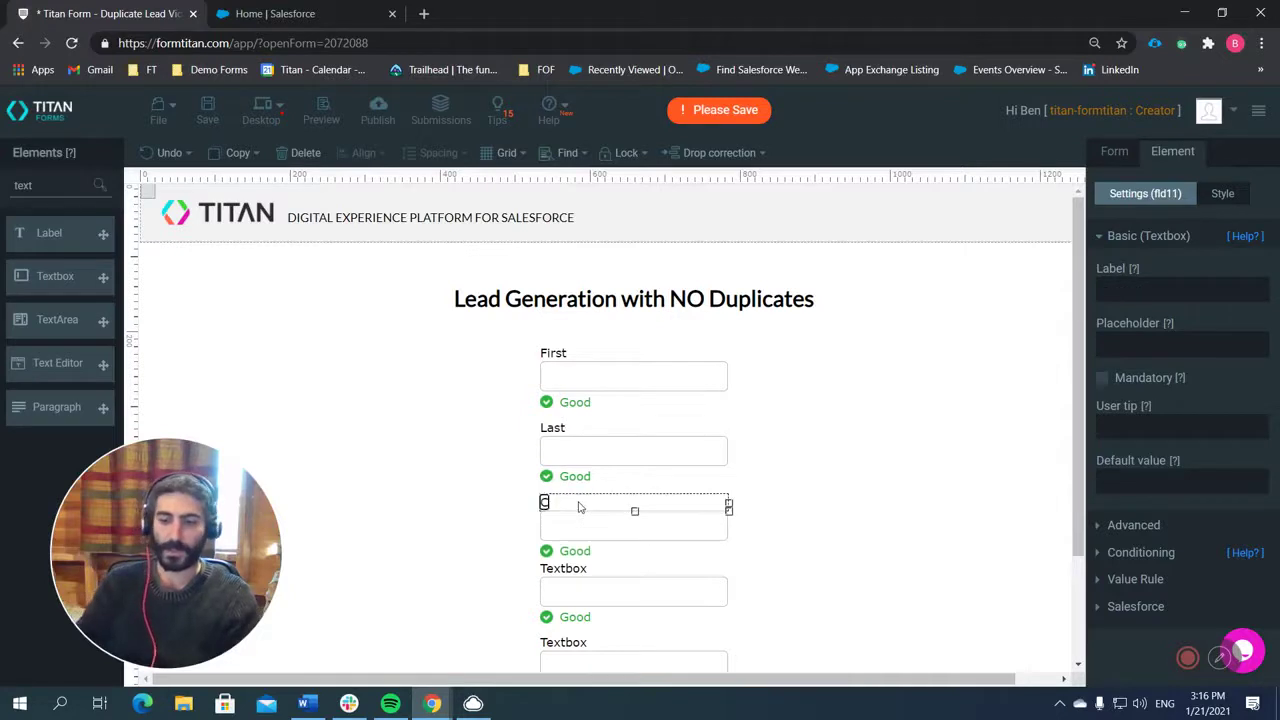
text(ompany)
scroll(622, 455, down, 2)
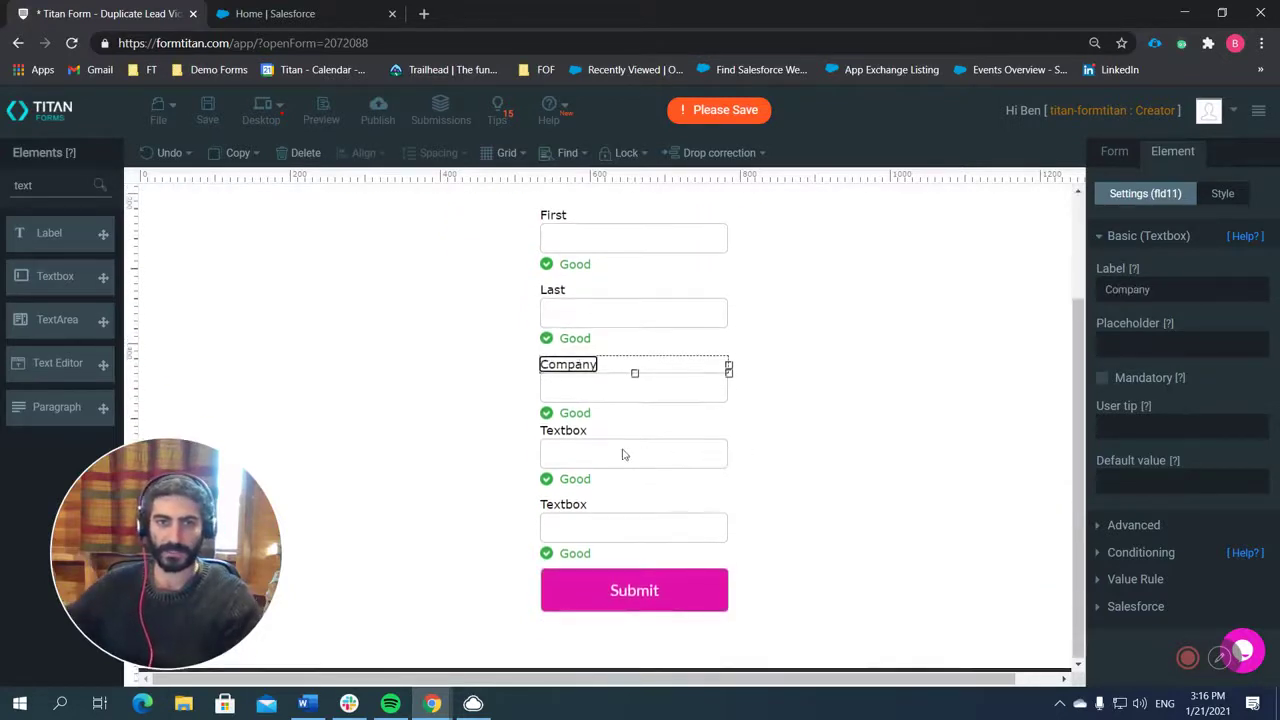
click(587, 437)
double_click(578, 431)
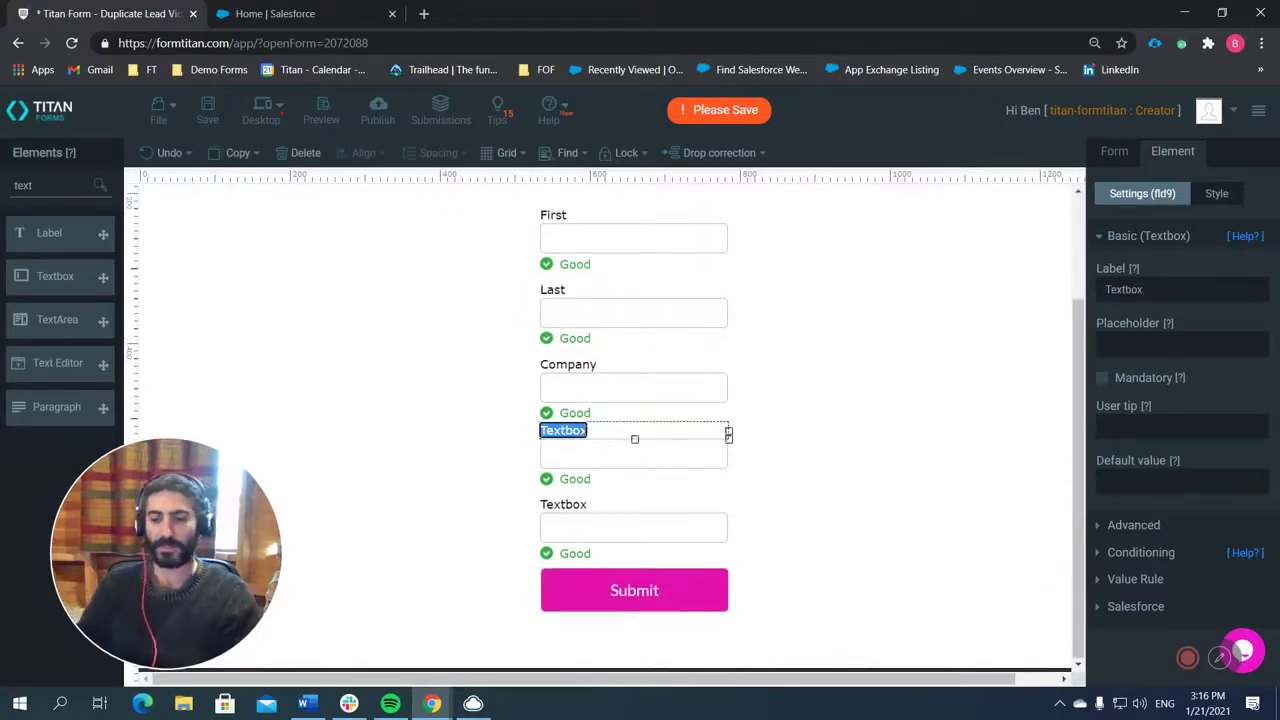
text(Email)
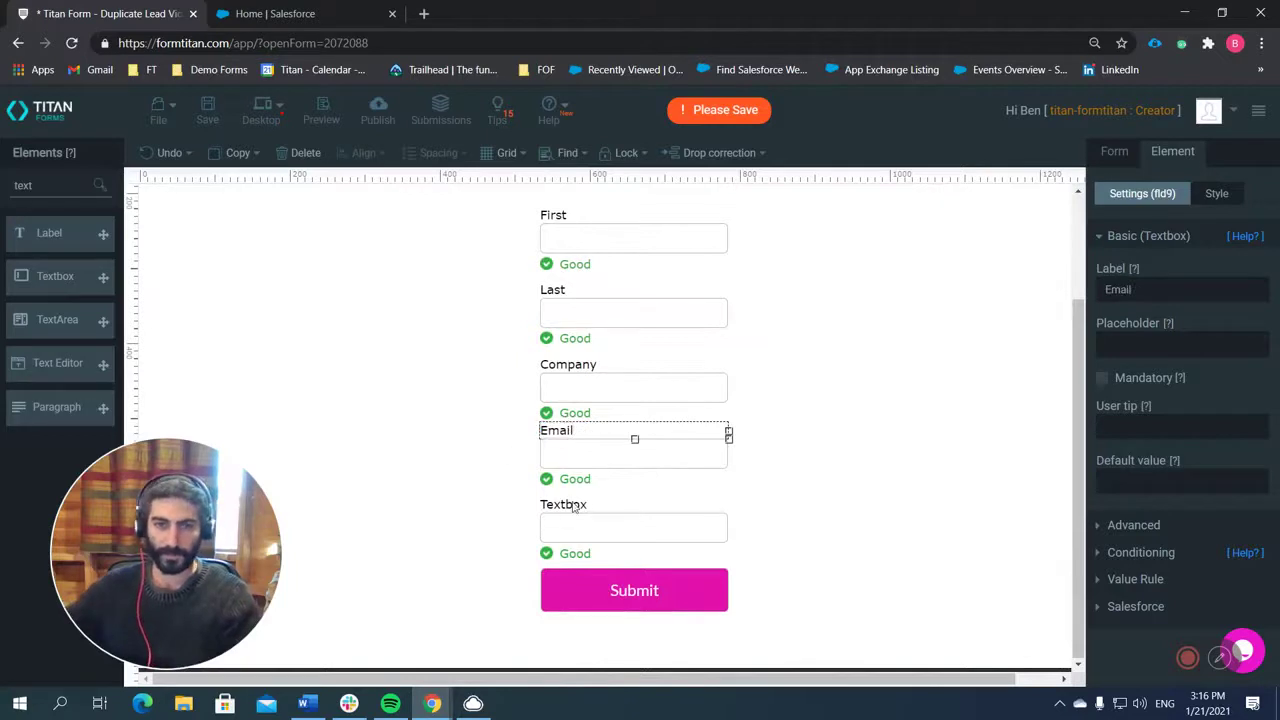
click(574, 508)
double_click(574, 506)
key(BackSpace)
text(Phon)
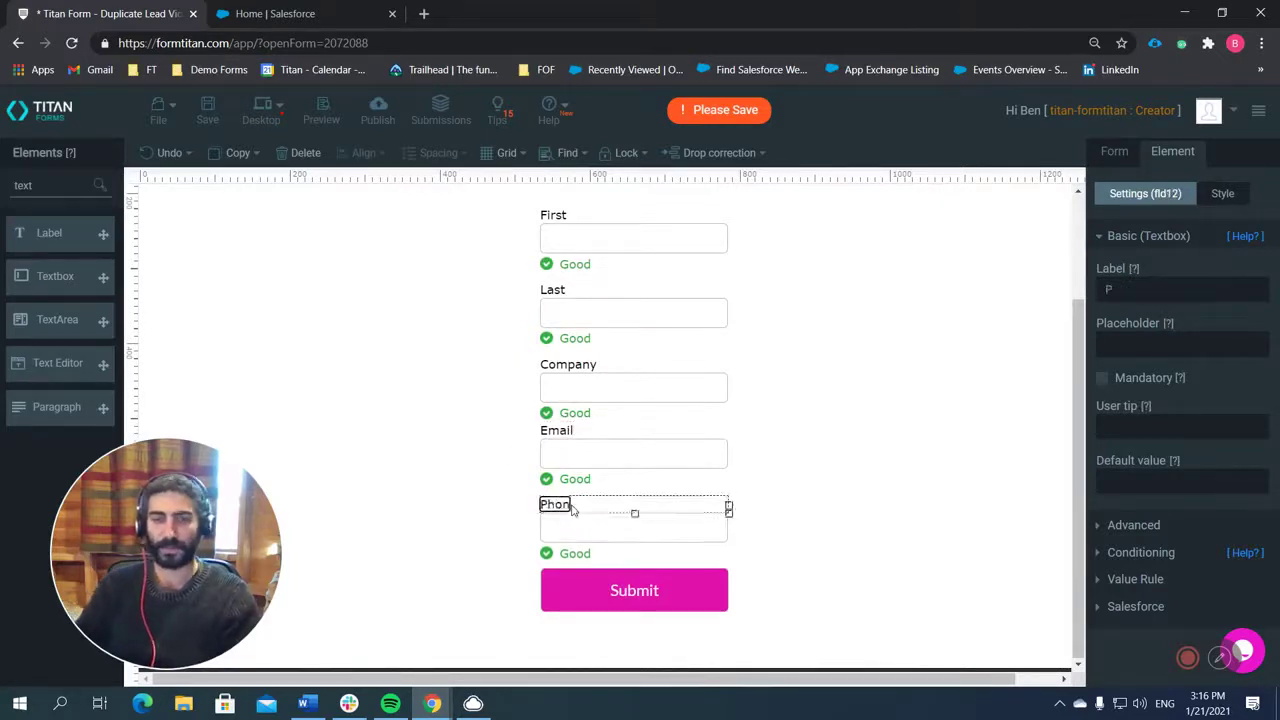
text(e)
click(830, 397)
Tick Mandatory in Element Settings for the Last, Company and Email fields.
scroll(790, 395, up, 3)
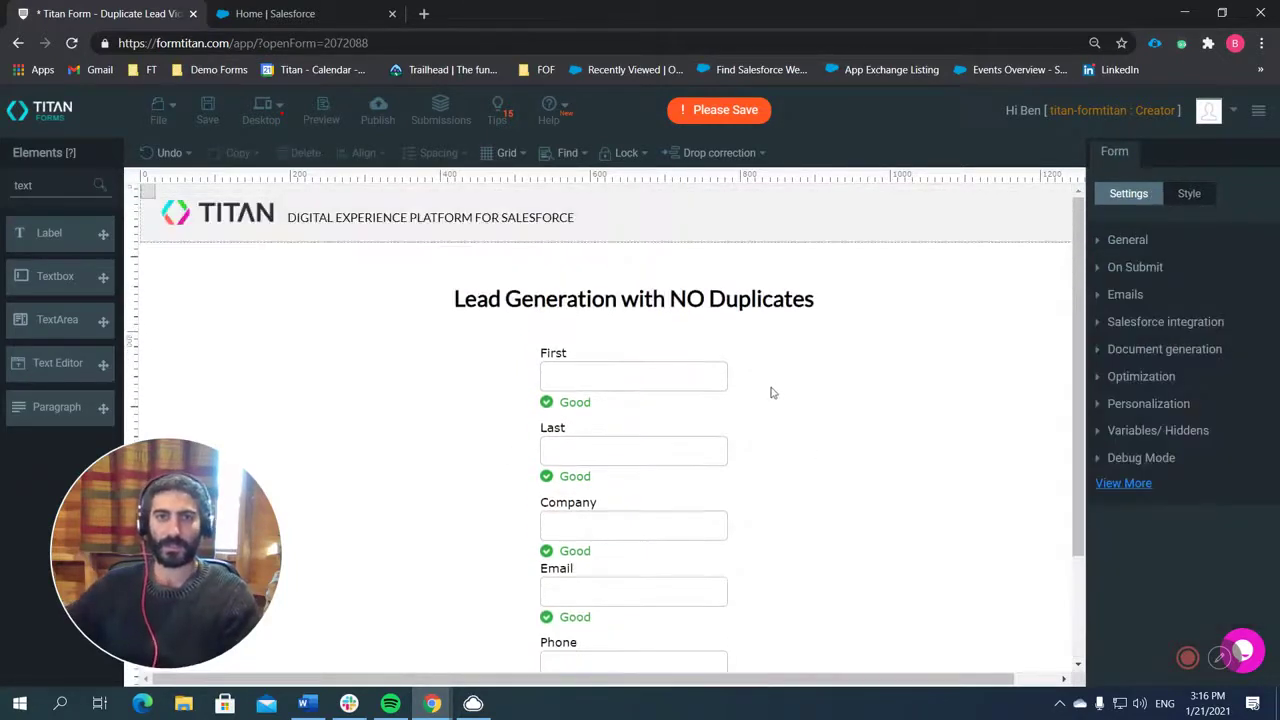
scroll(740, 400, down, 1)
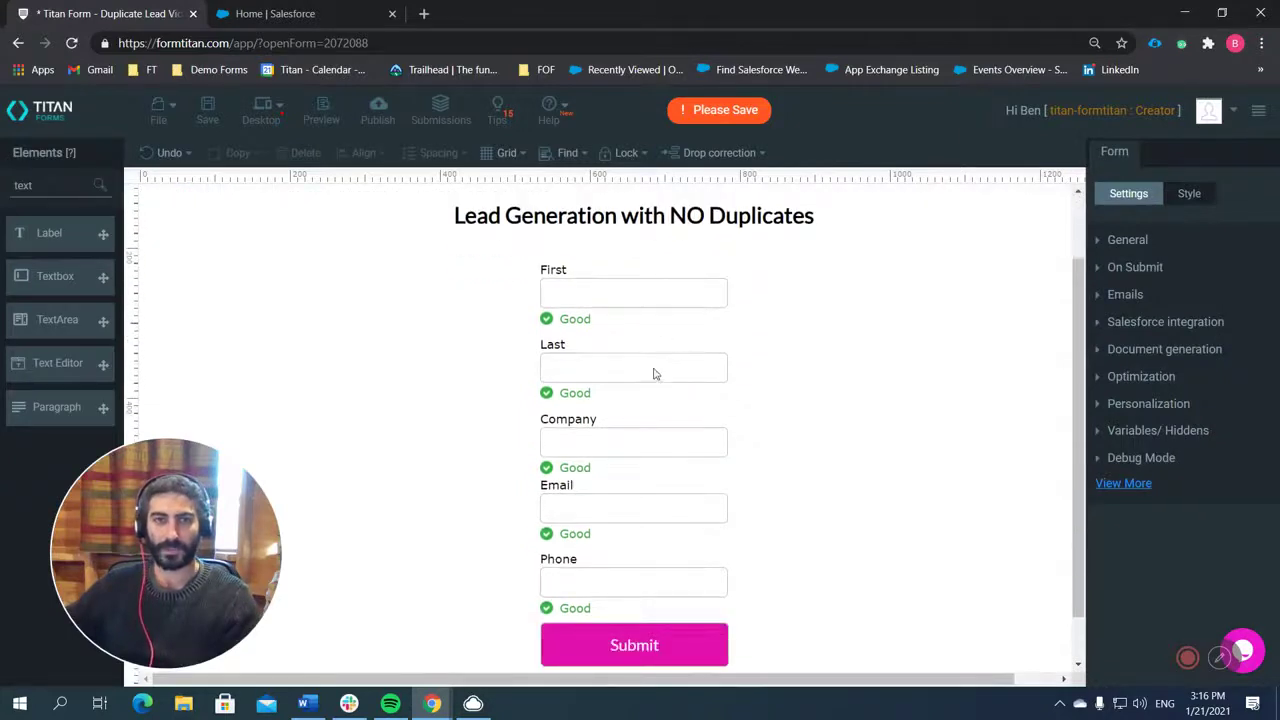
click(655, 372)
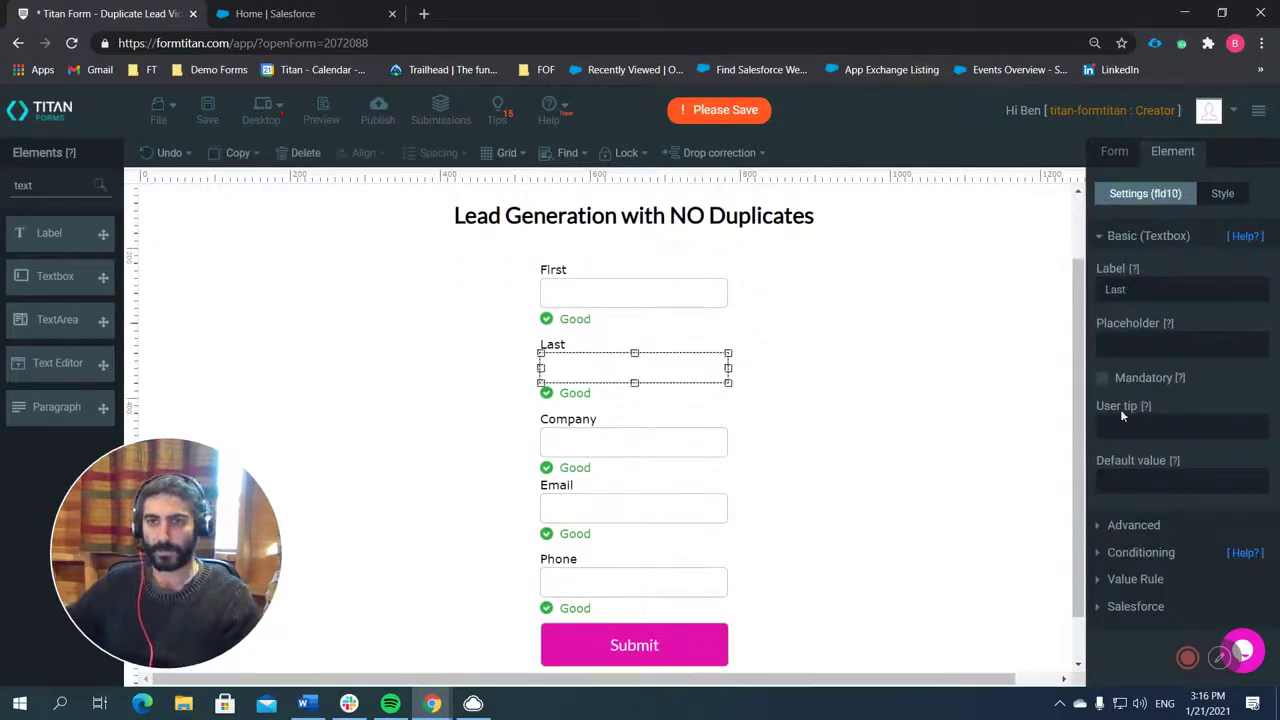
click(675, 447)
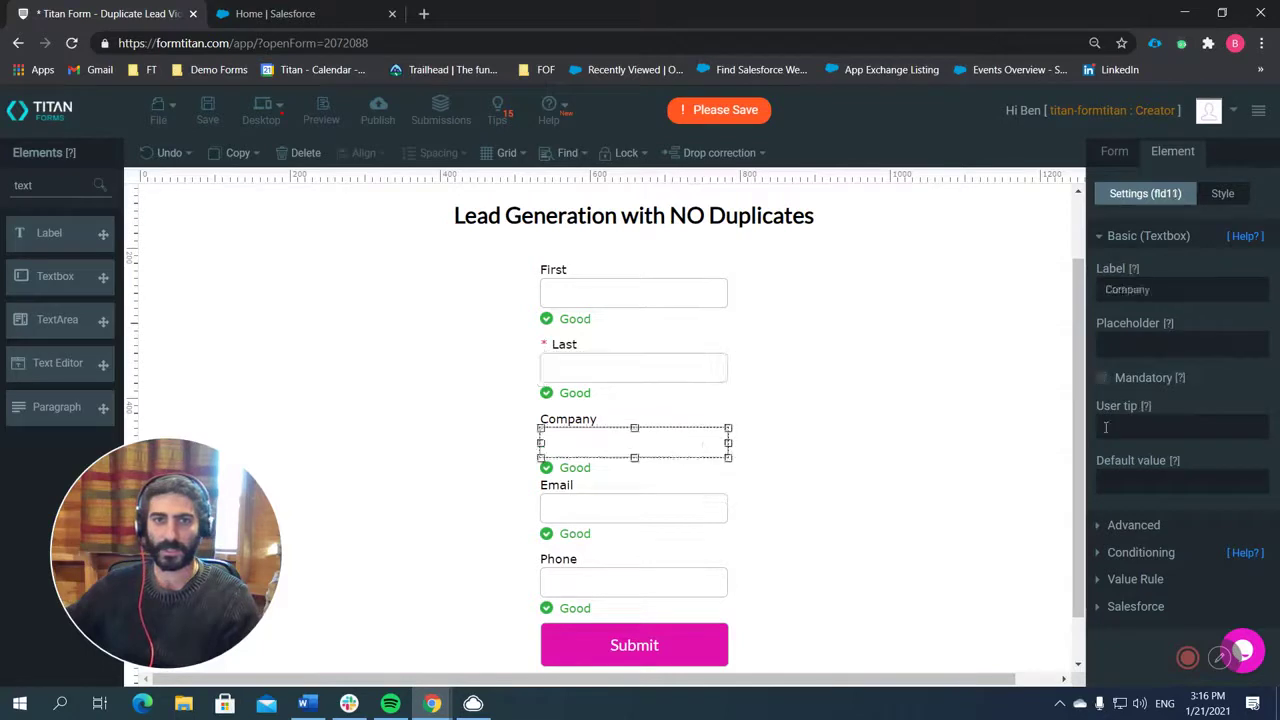
click(1103, 378)
click(689, 508)
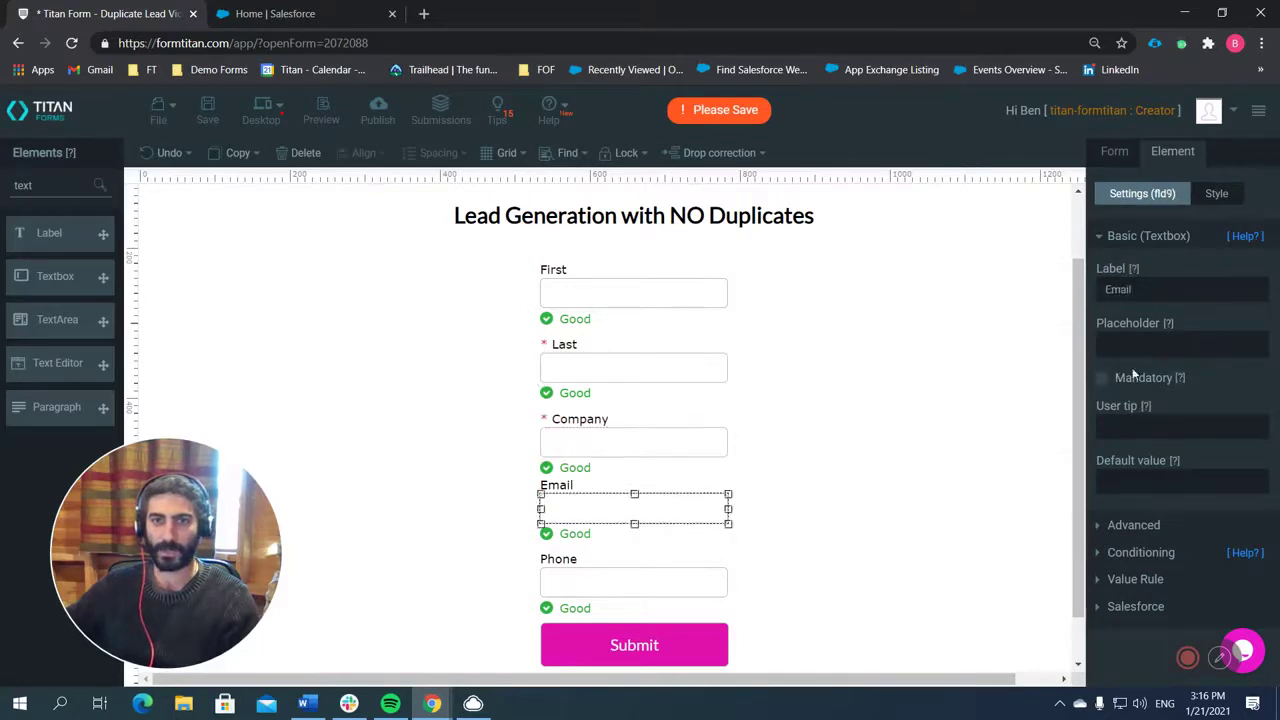
click(1103, 378)
scroll(828, 446, down, 1)
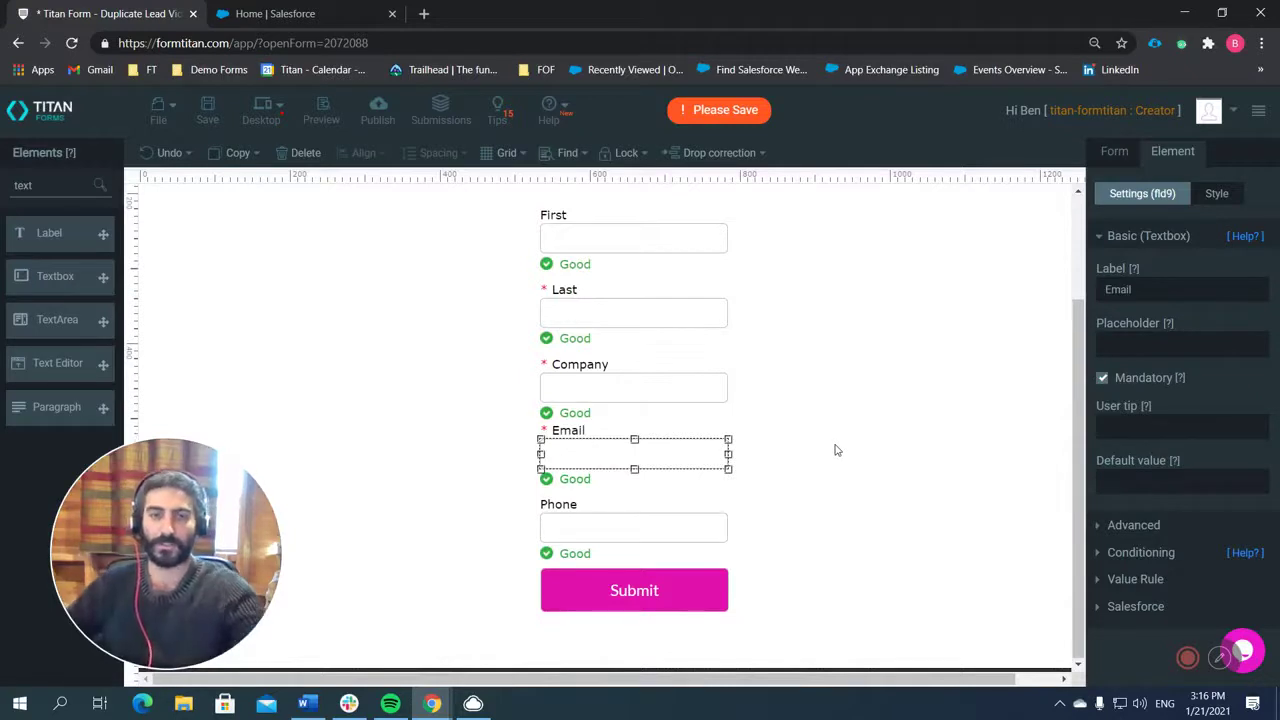
scroll(989, 425, up, 3)
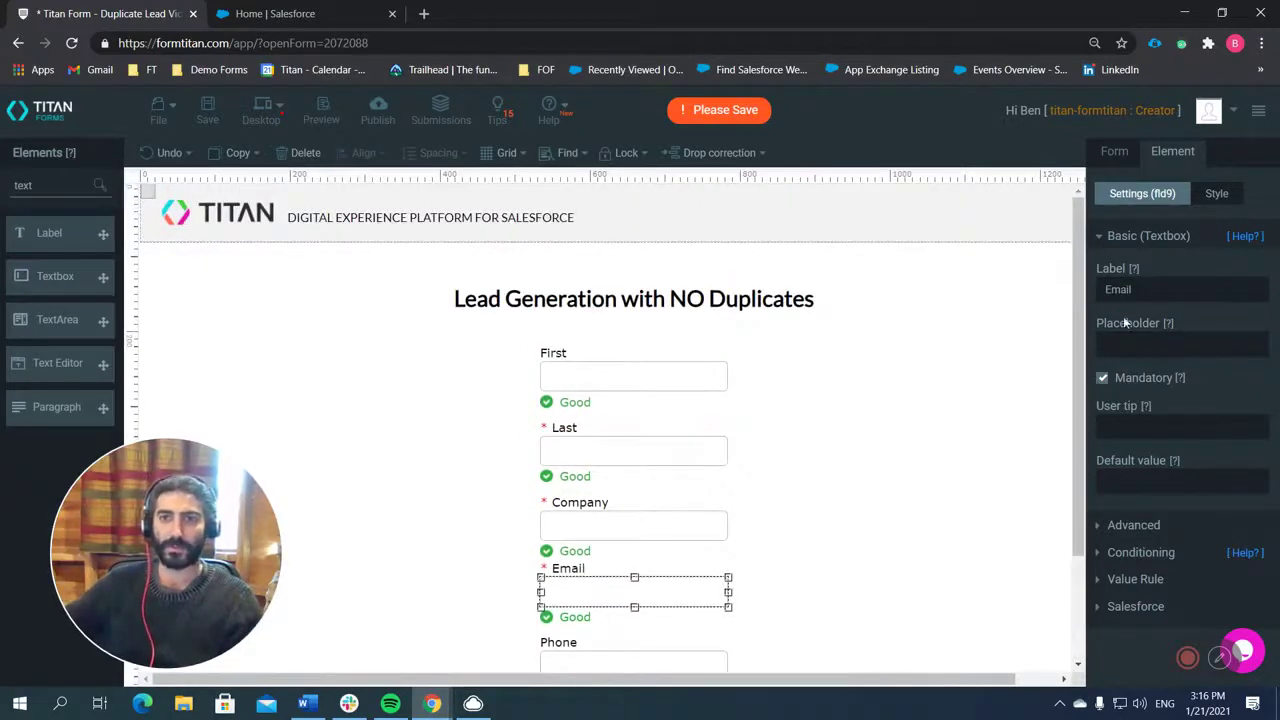
Add a Salesforce push targeting the Lead object with the Update action, then open Set Conditions.
click(1111, 152)
click(1154, 322)
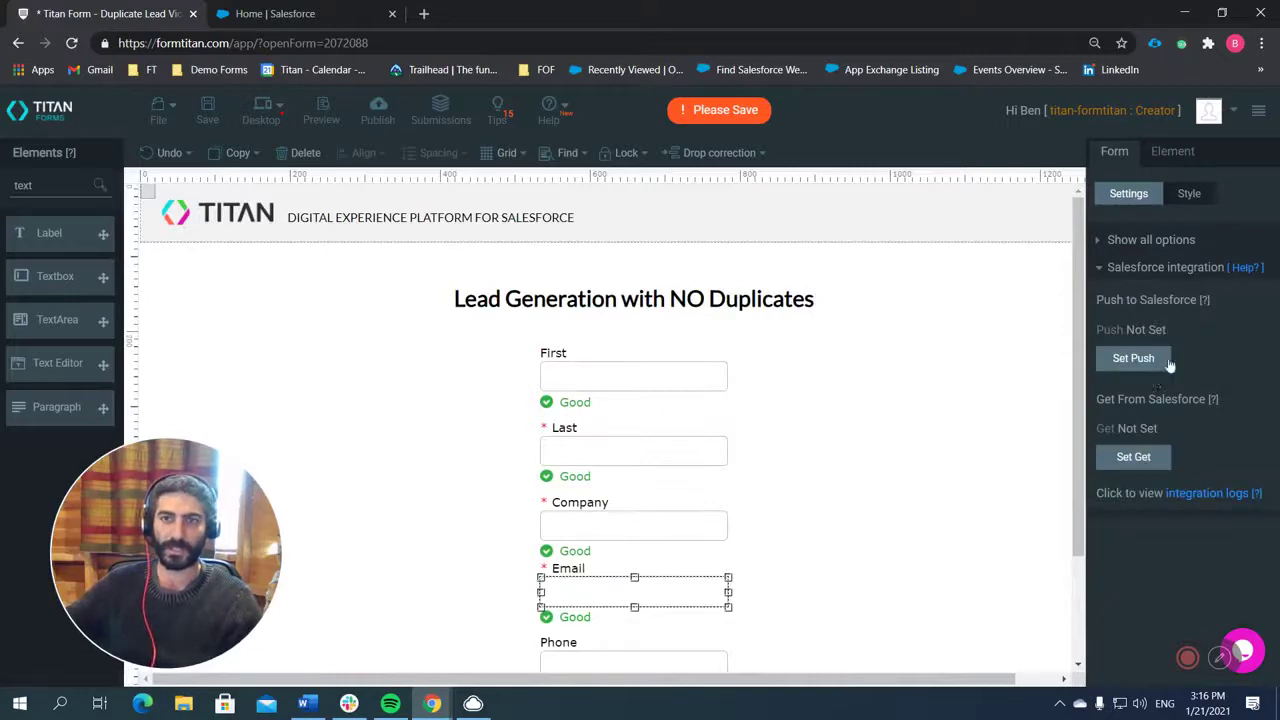
click(1120, 358)
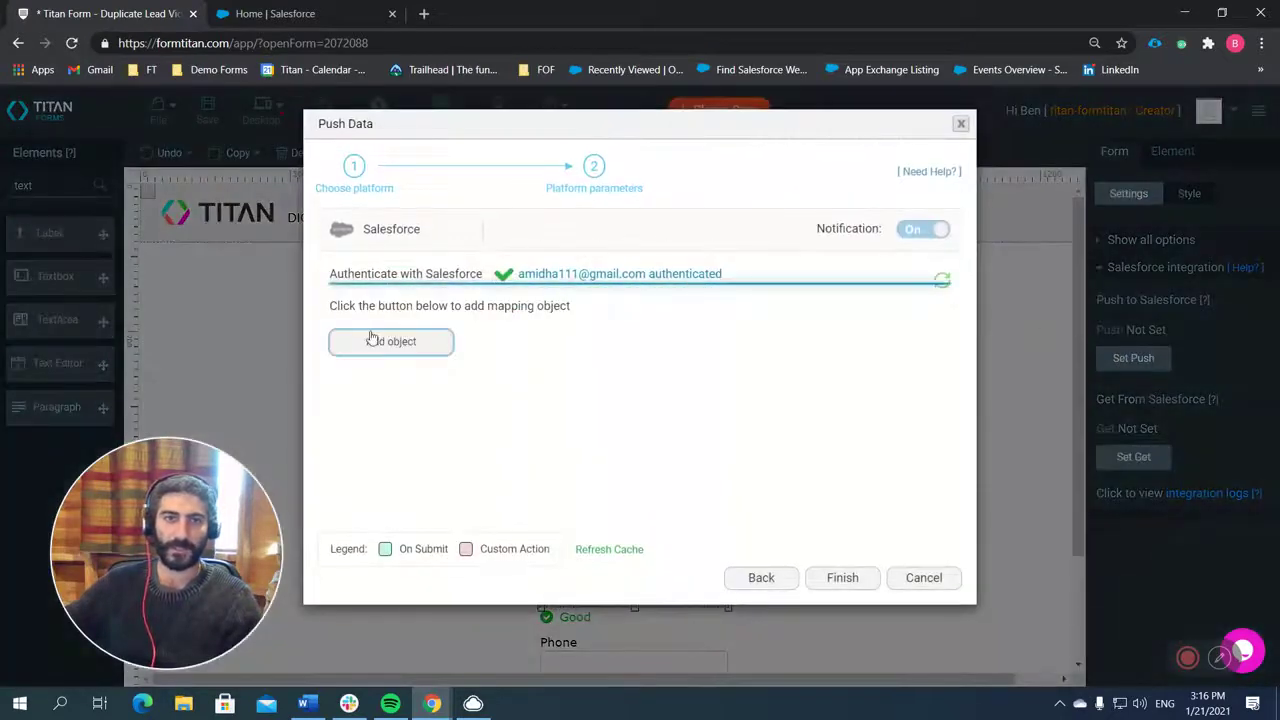
click(380, 342)
click(441, 222)
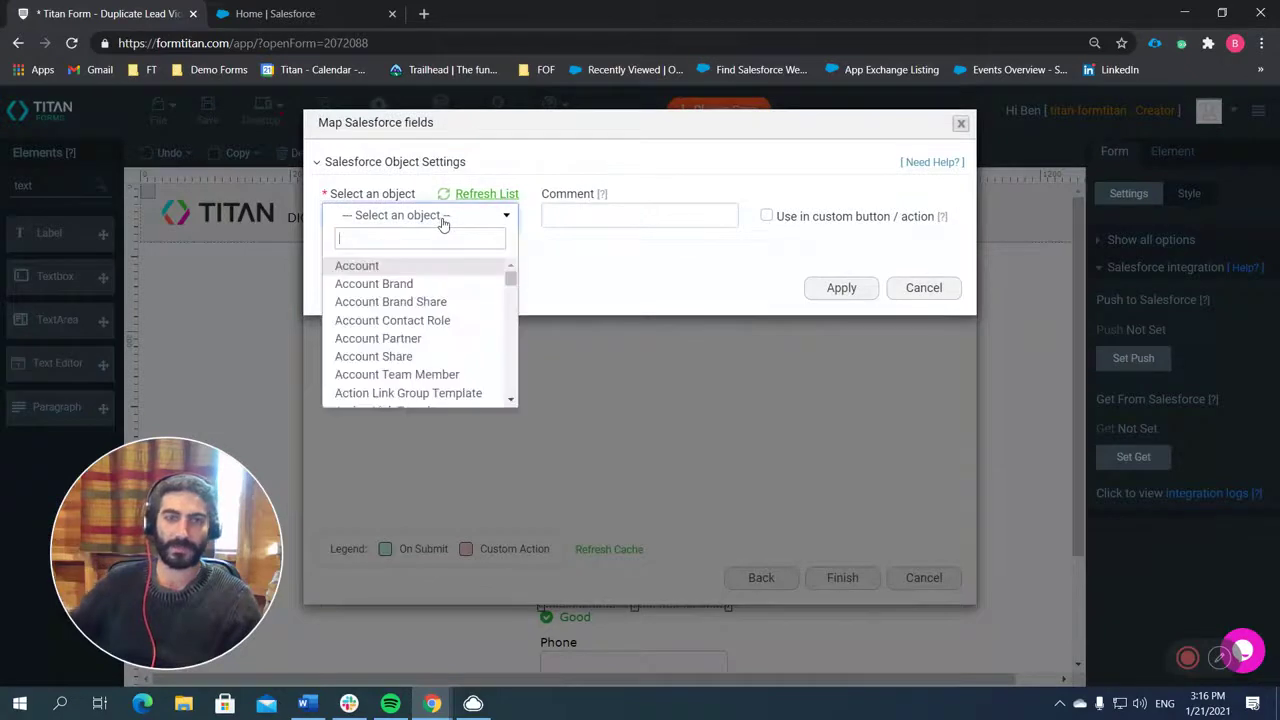
text(lead)
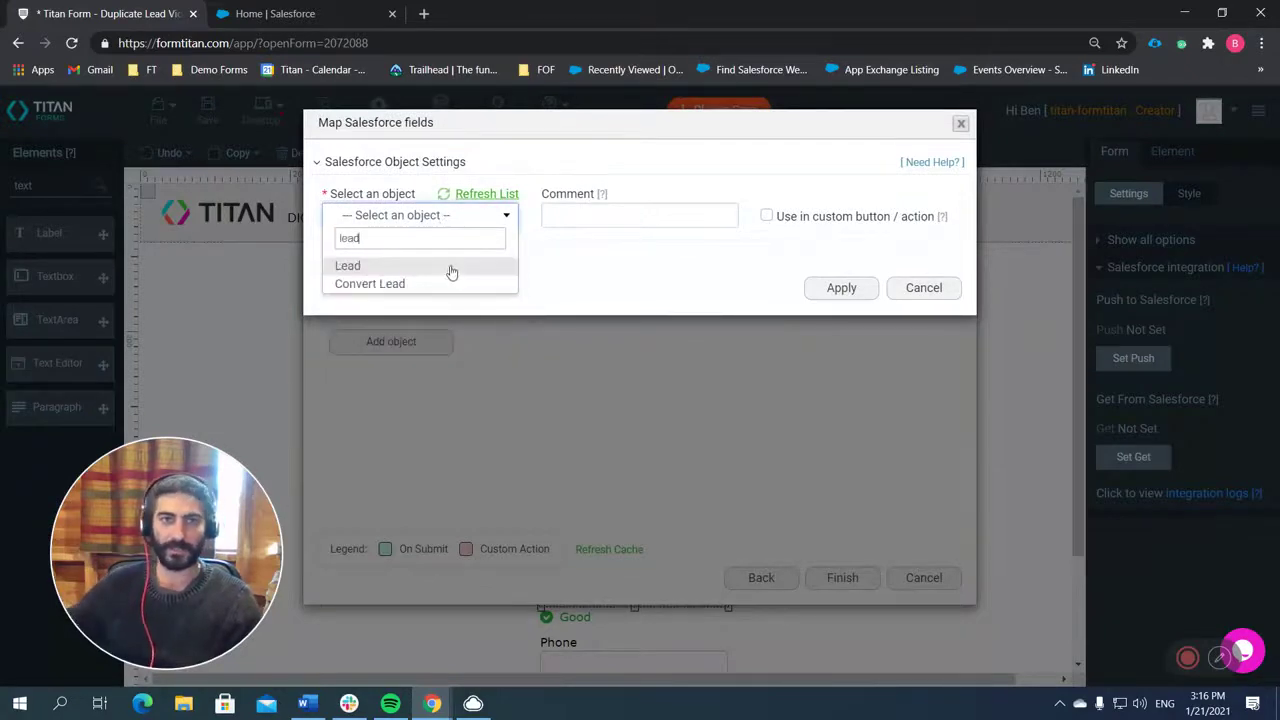
click(451, 267)
click(398, 256)
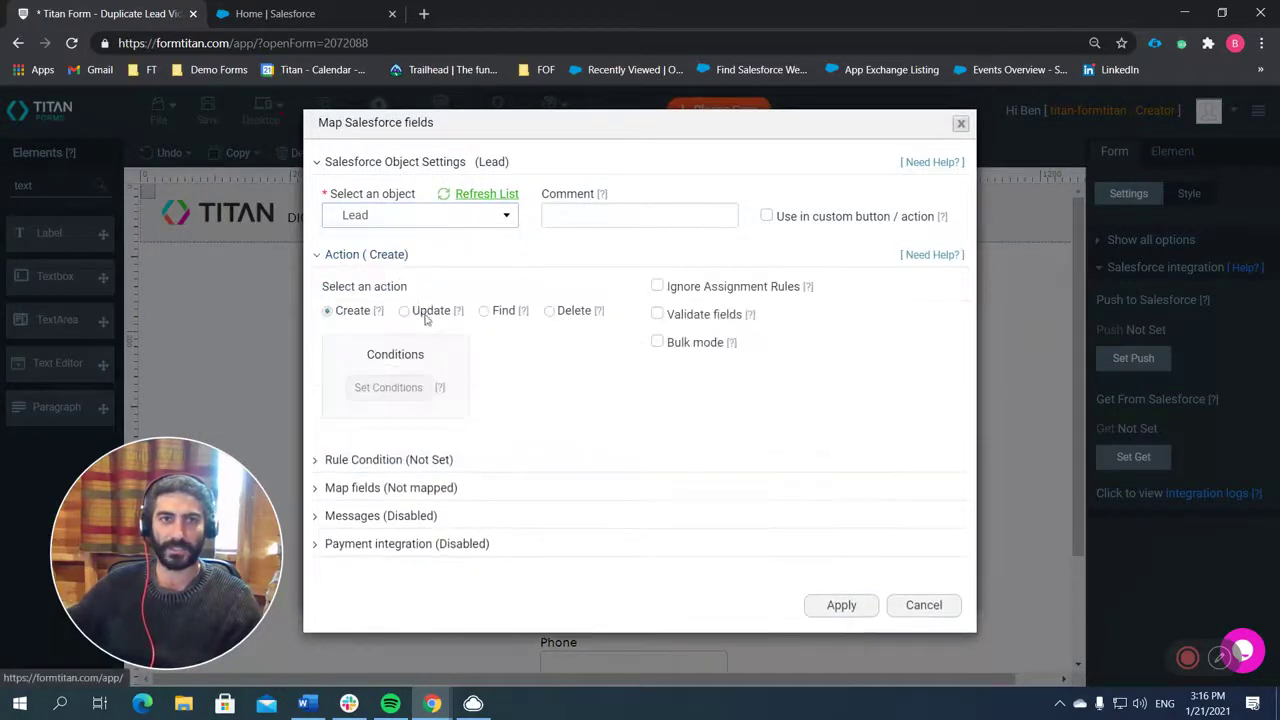
click(406, 312)
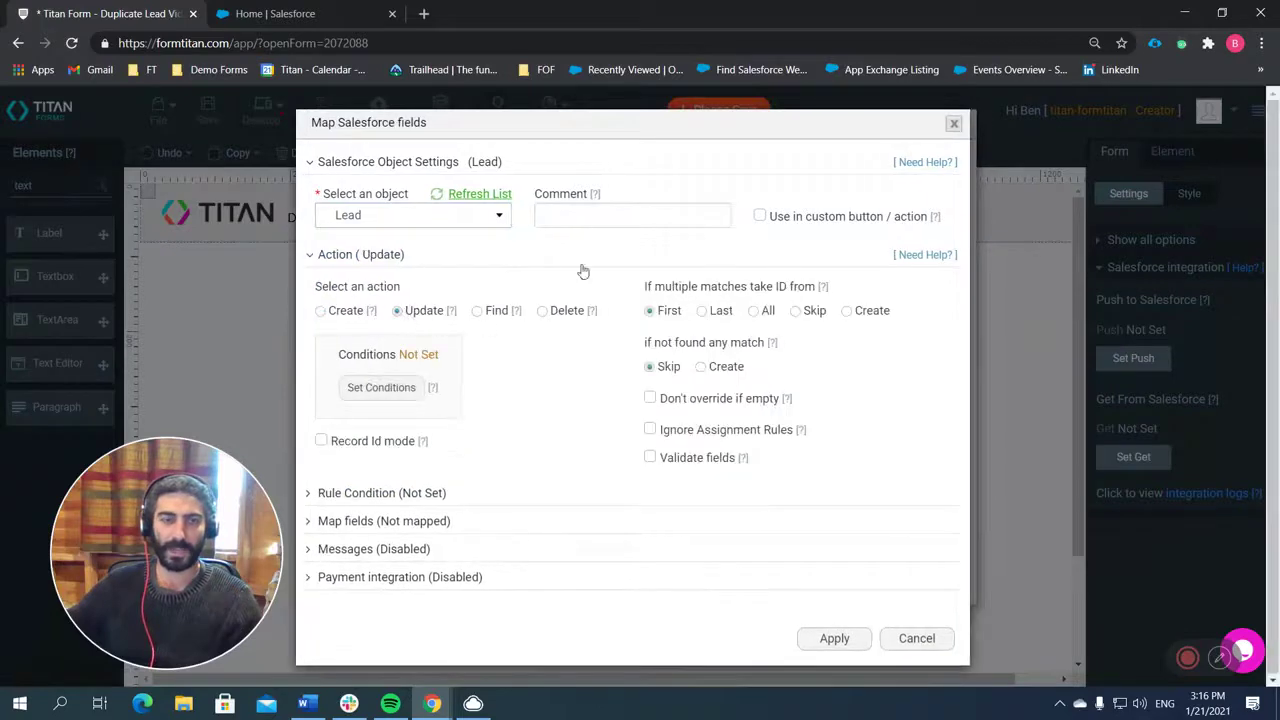
click(381, 387)
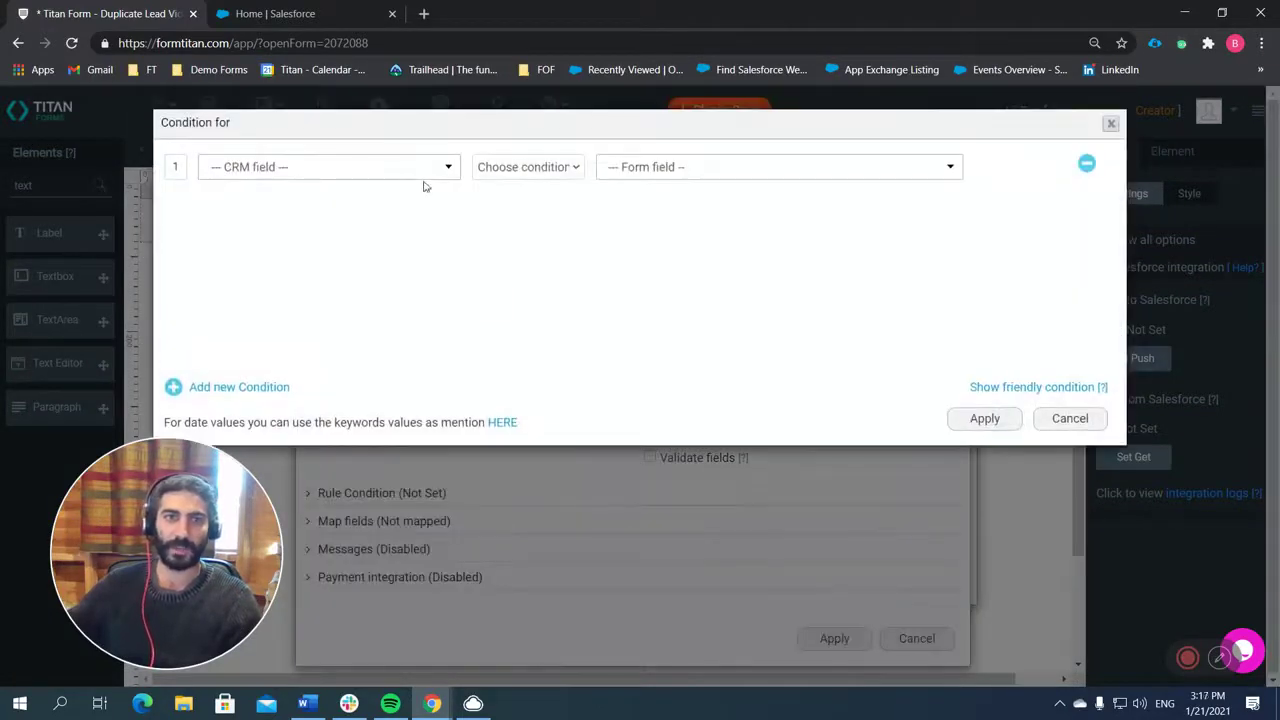
Apply a condition matching the Salesforce Email field Equals the form's Email field.
click(429, 178)
text(emal)
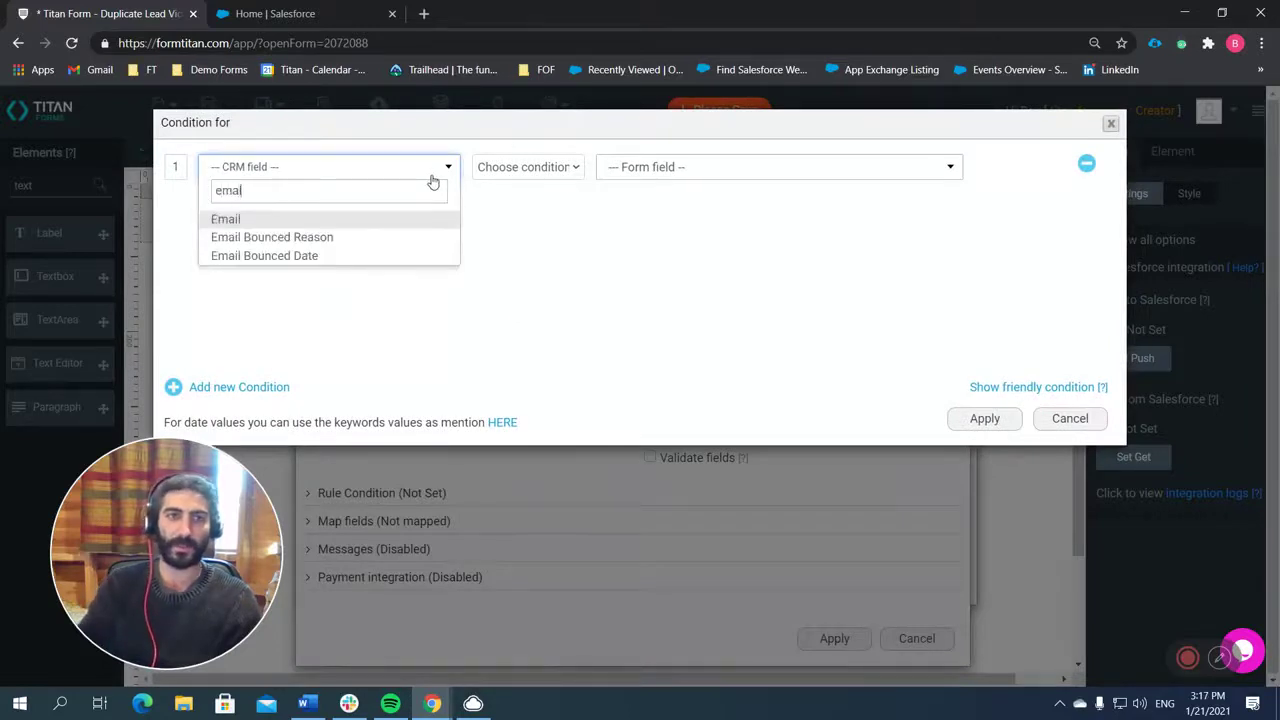
key(Return)
click(515, 172)
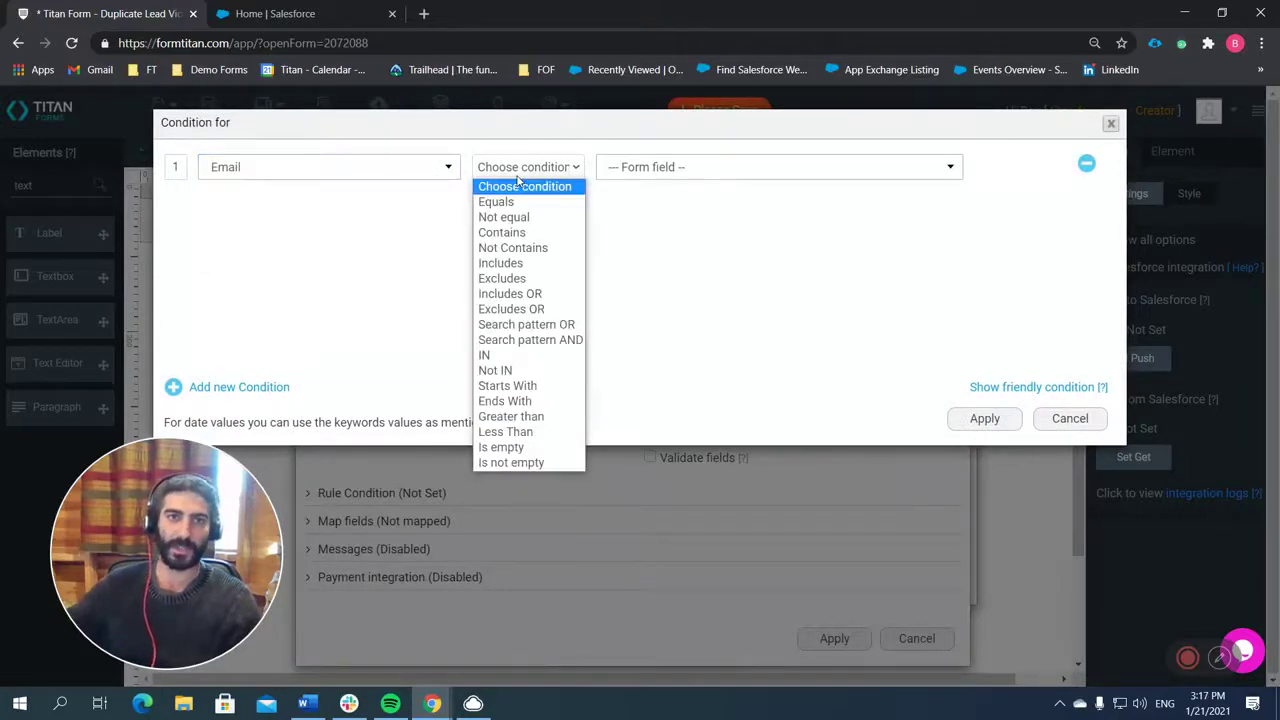
key(Down)
key(Return)
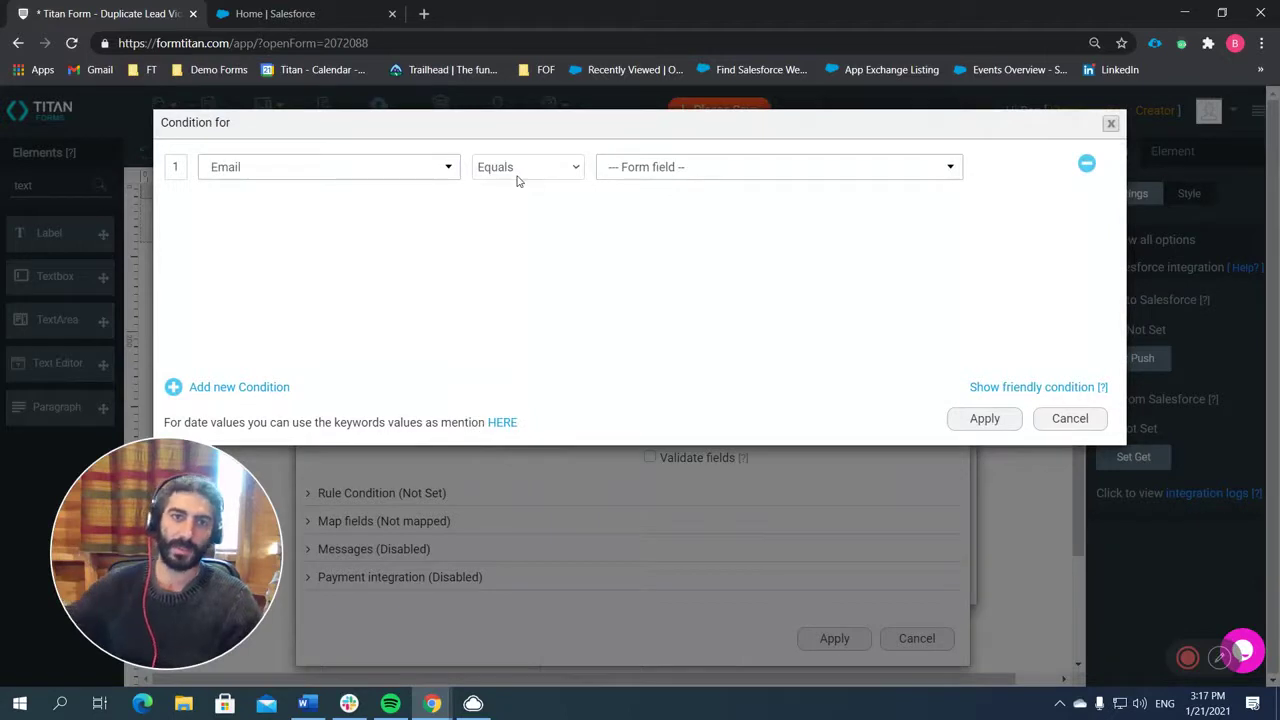
click(668, 172)
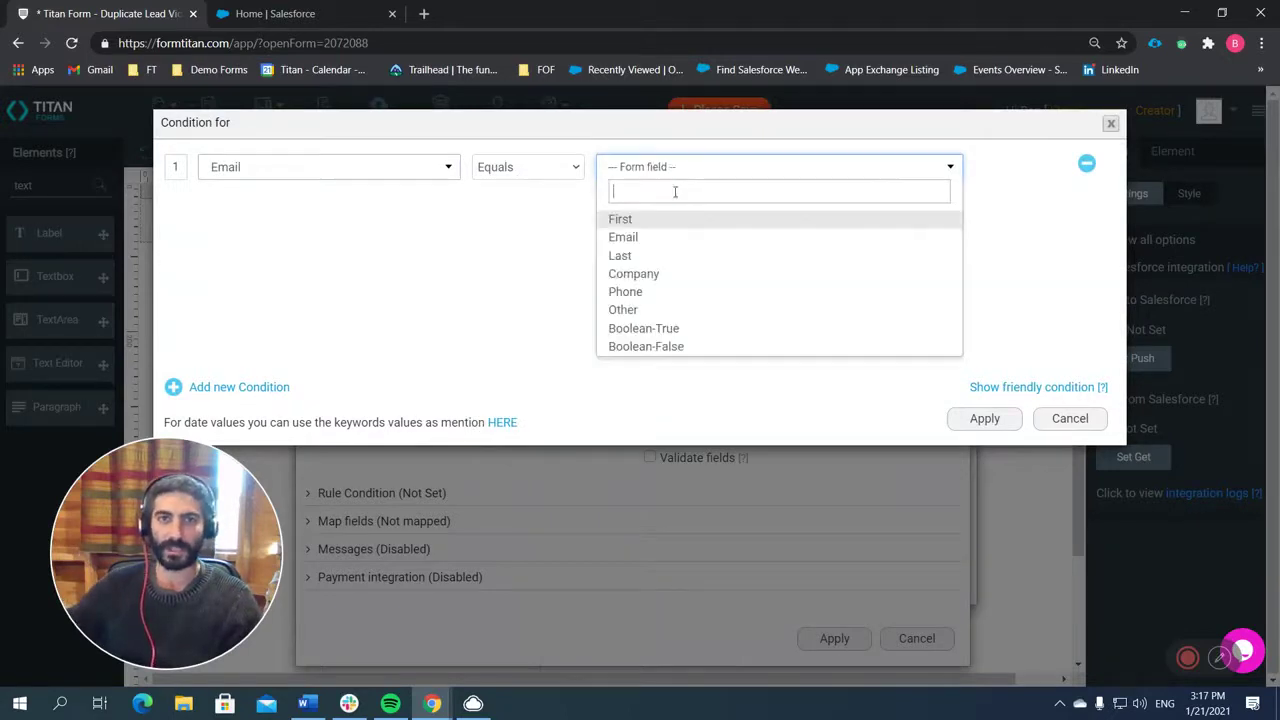
click(669, 246)
click(982, 418)
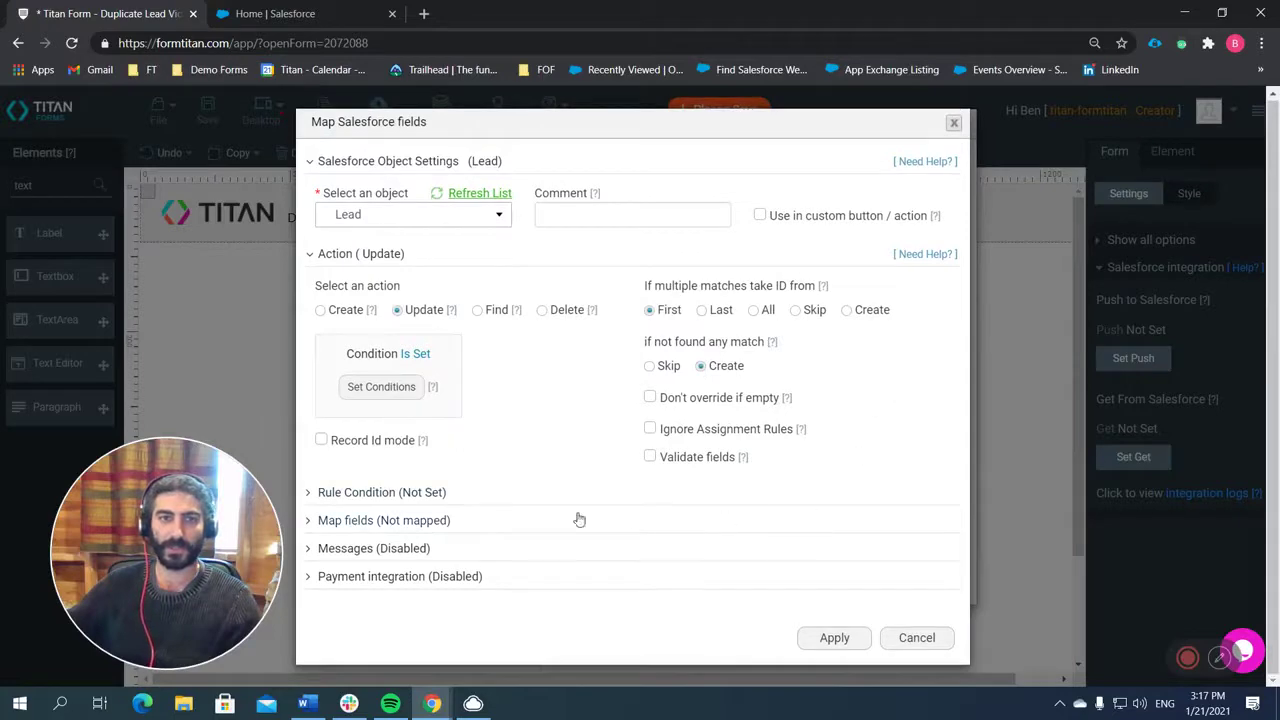
In Set Mapping, map the form's Last, First and Company fields to Last Name, First Name and Company.
click(423, 520)
click(410, 598)
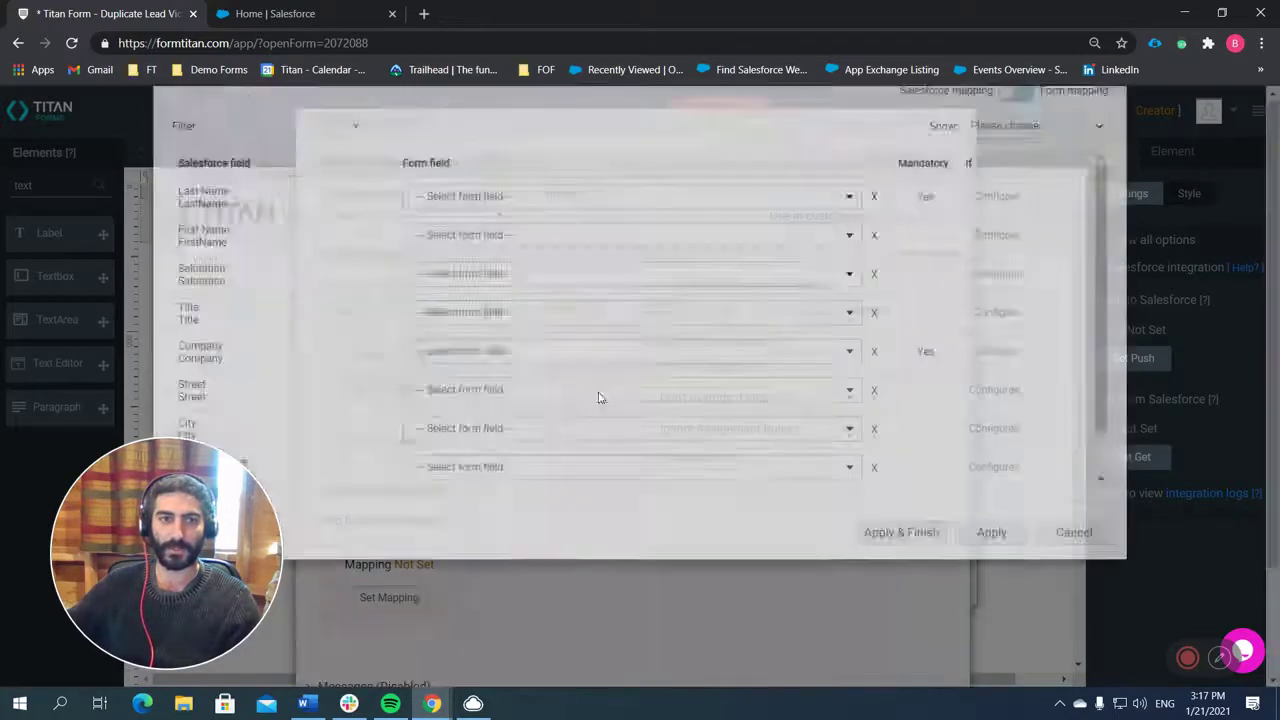
click(527, 274)
text(last)
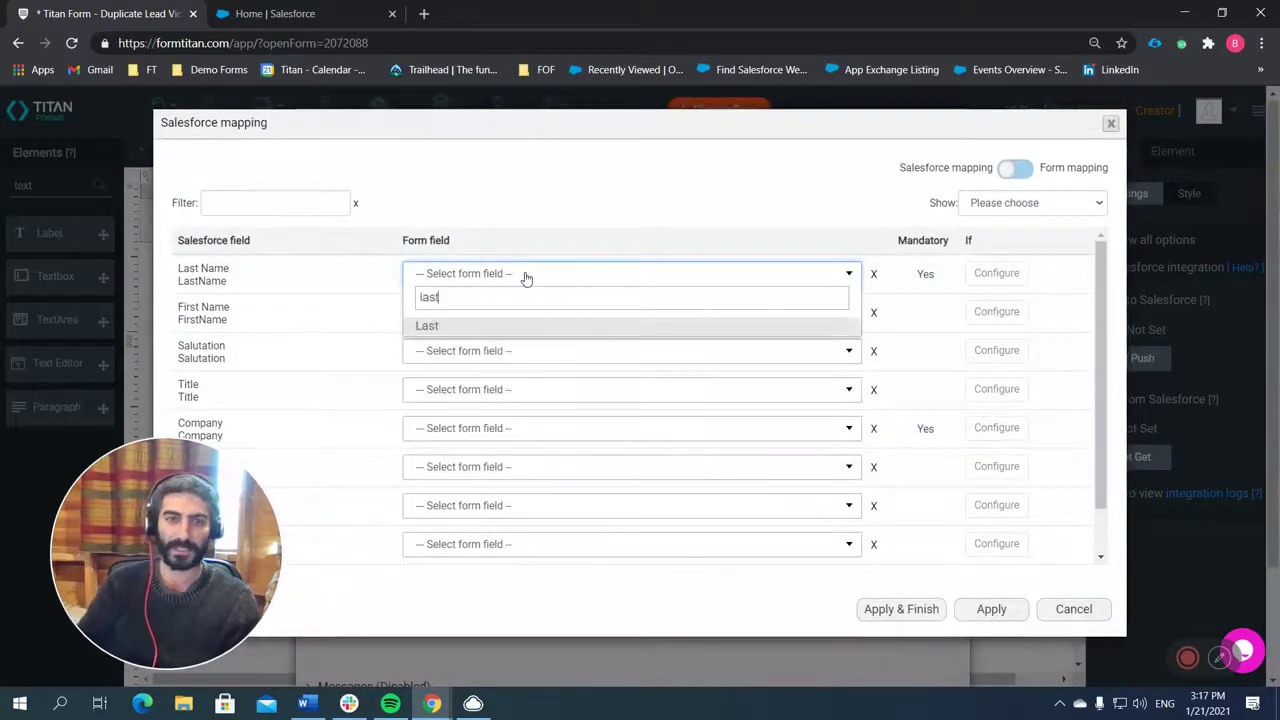
key(Return)
click(533, 323)
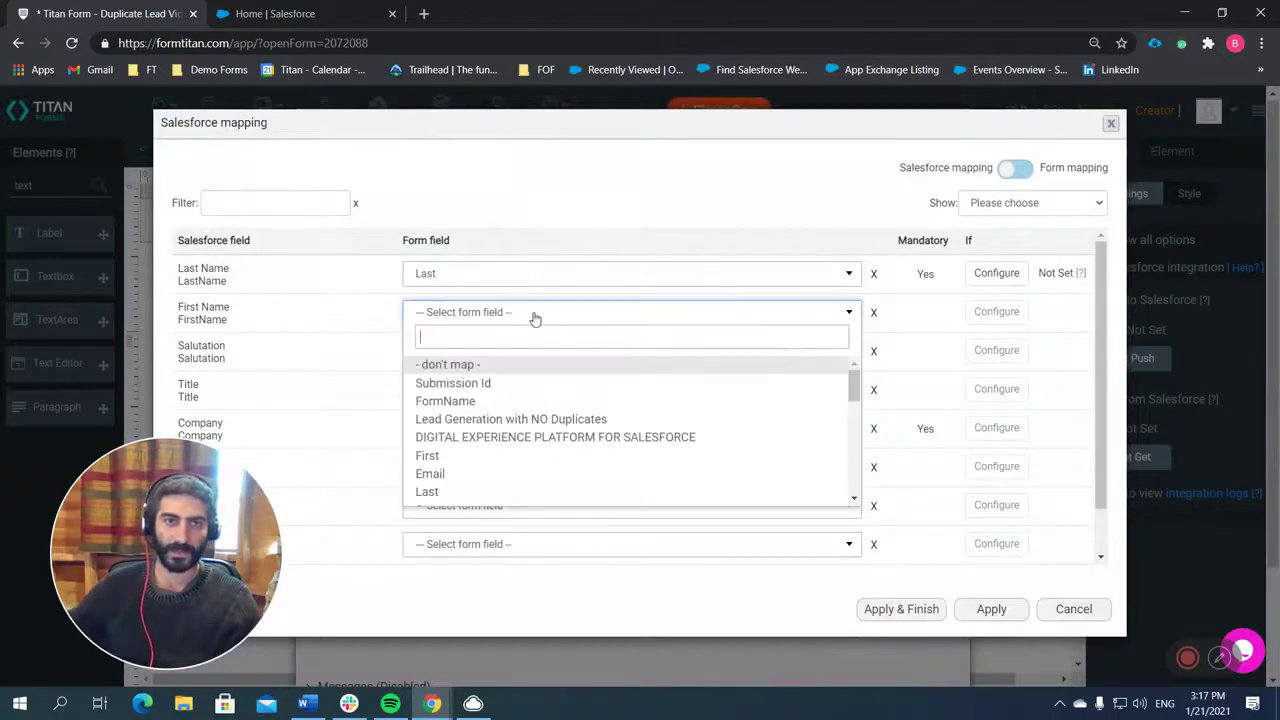
text(first)
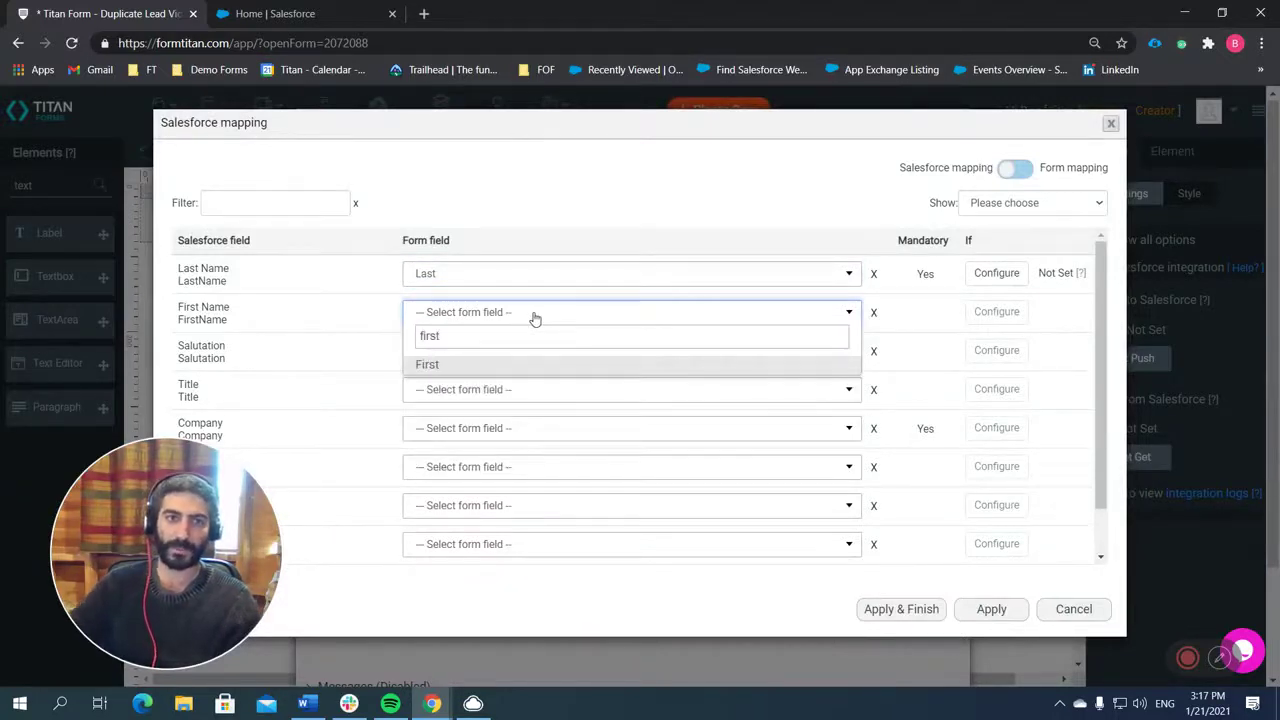
key(Return)
right_click(538, 432)
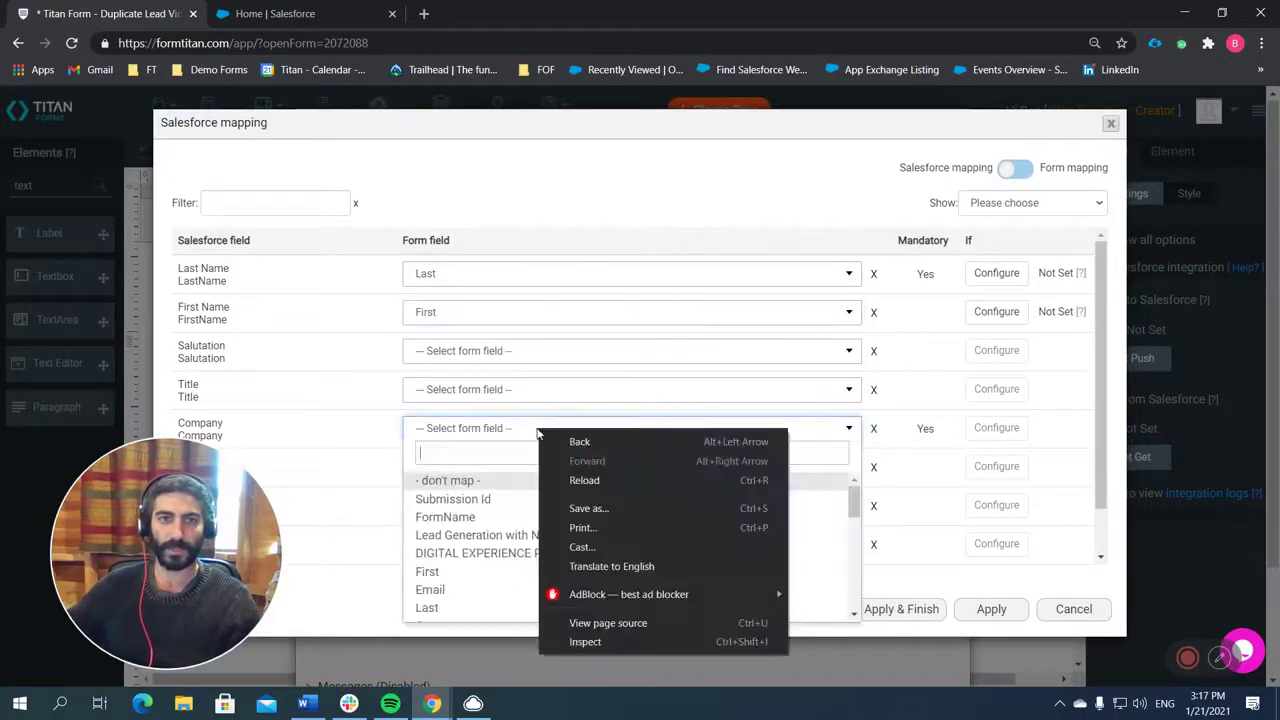
click(520, 434)
click(520, 436)
text(comp)
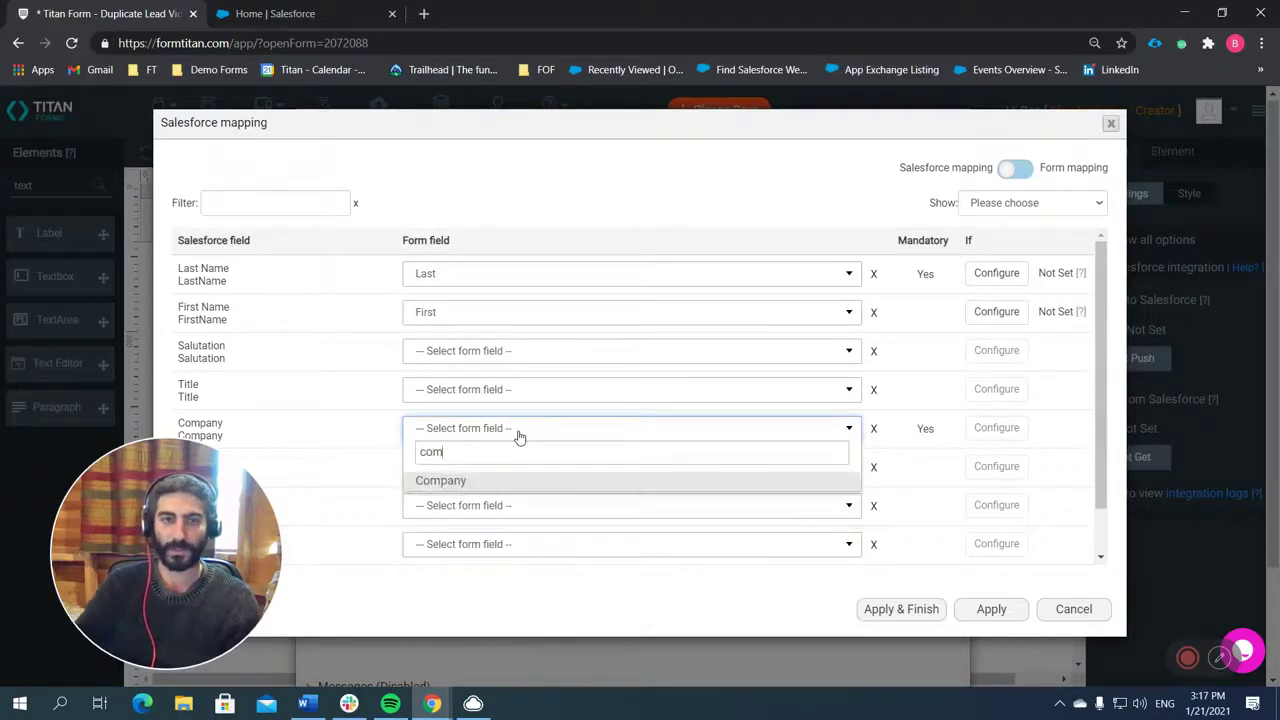
key(Return)
Map the form's Phone and Email fields to the Lead's Phone and Email, then Apply & Finish.
scroll(435, 400, down, 1)
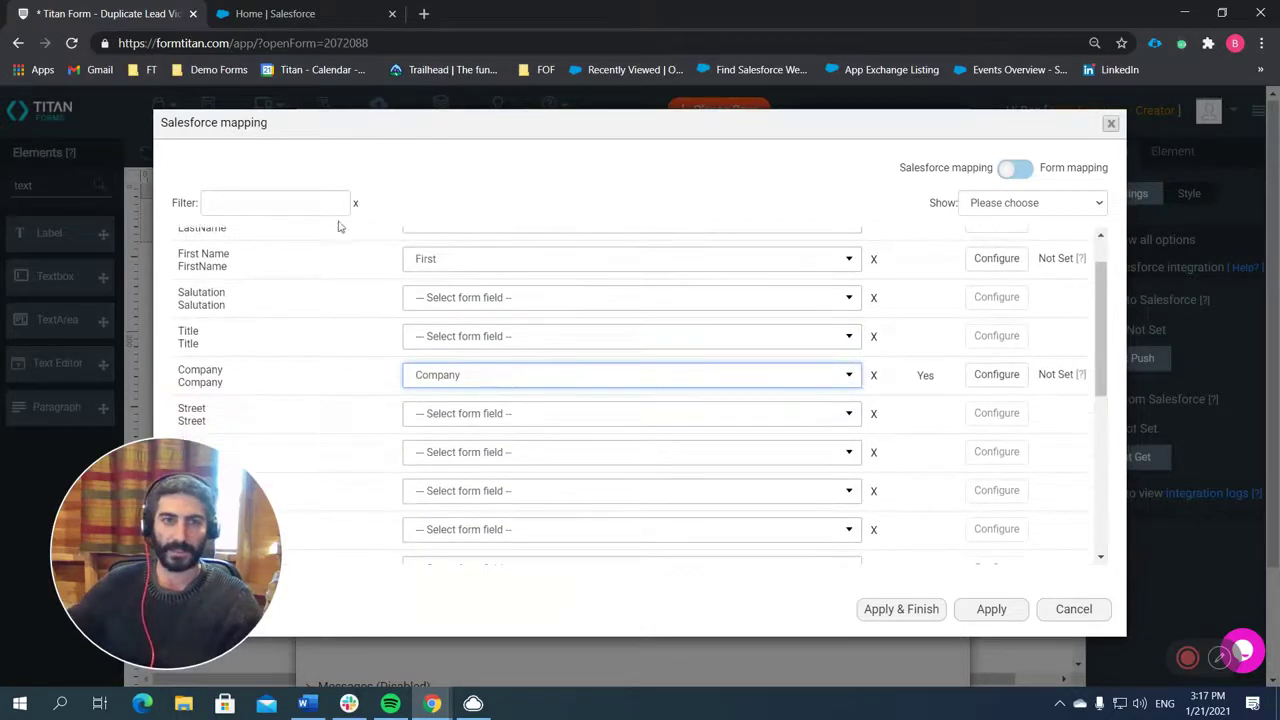
click(332, 206)
text(phone)
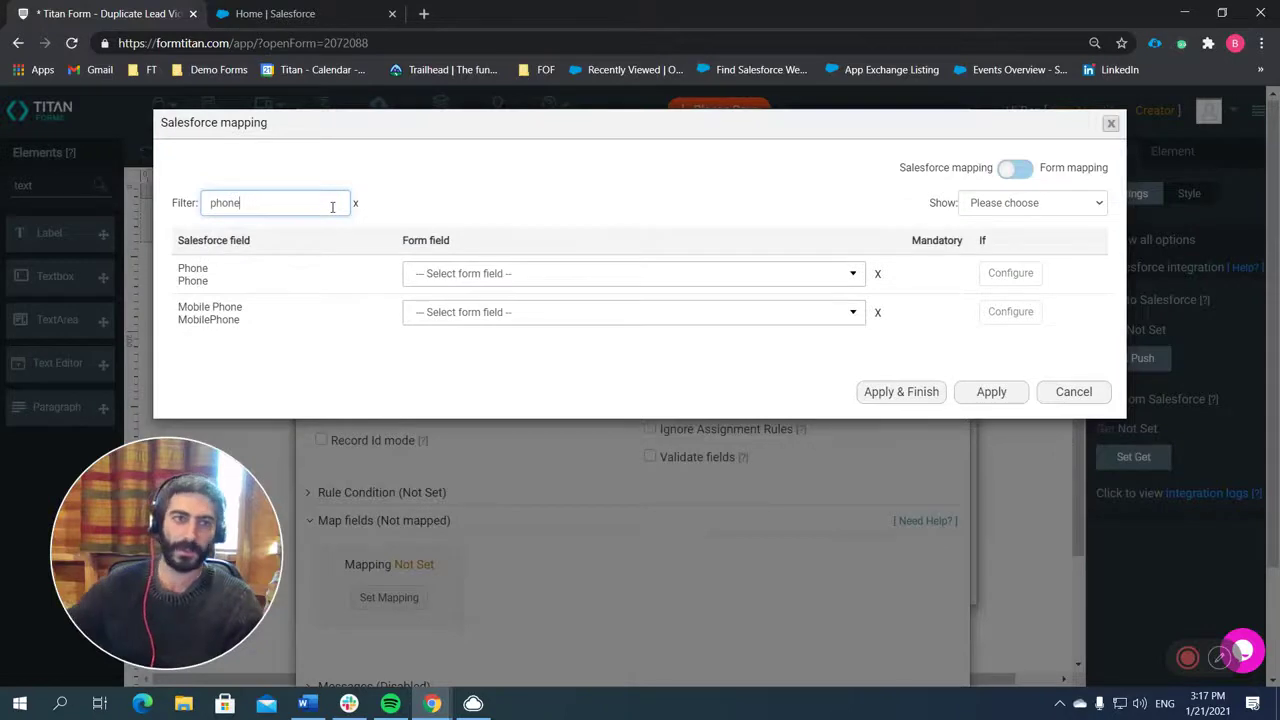
click(514, 273)
text(pho)
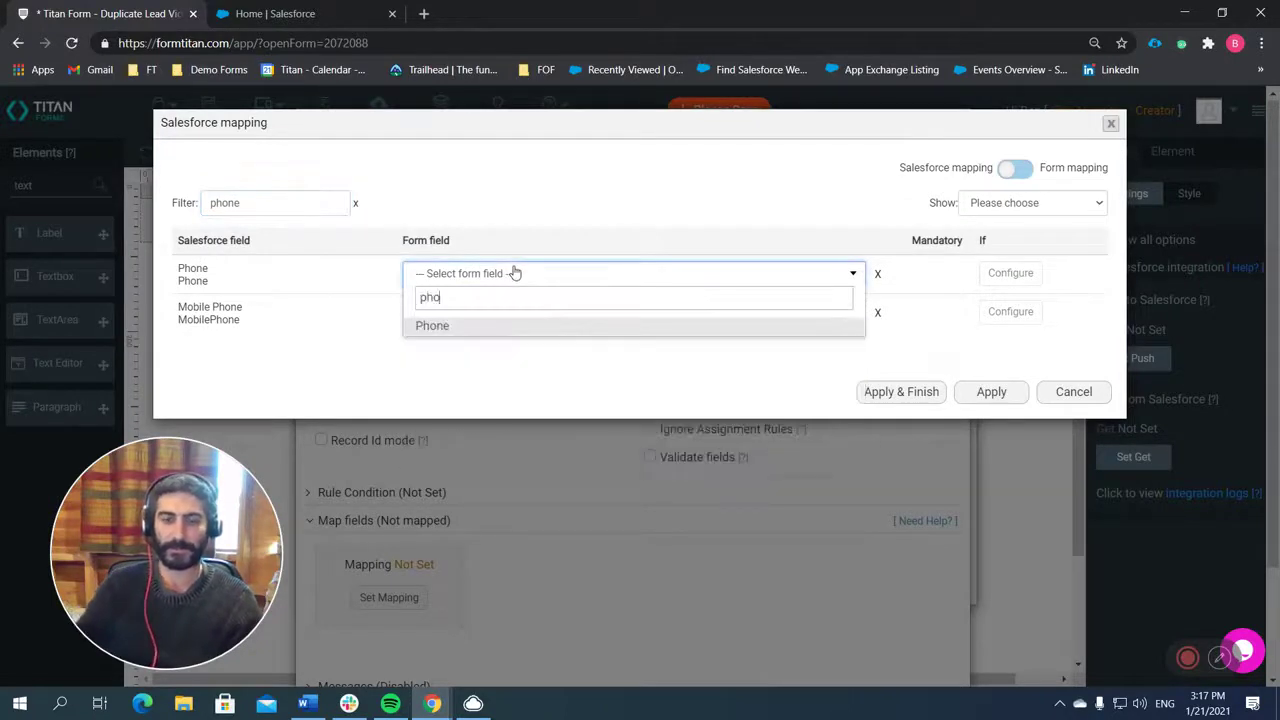
text(ne)
key(Return)
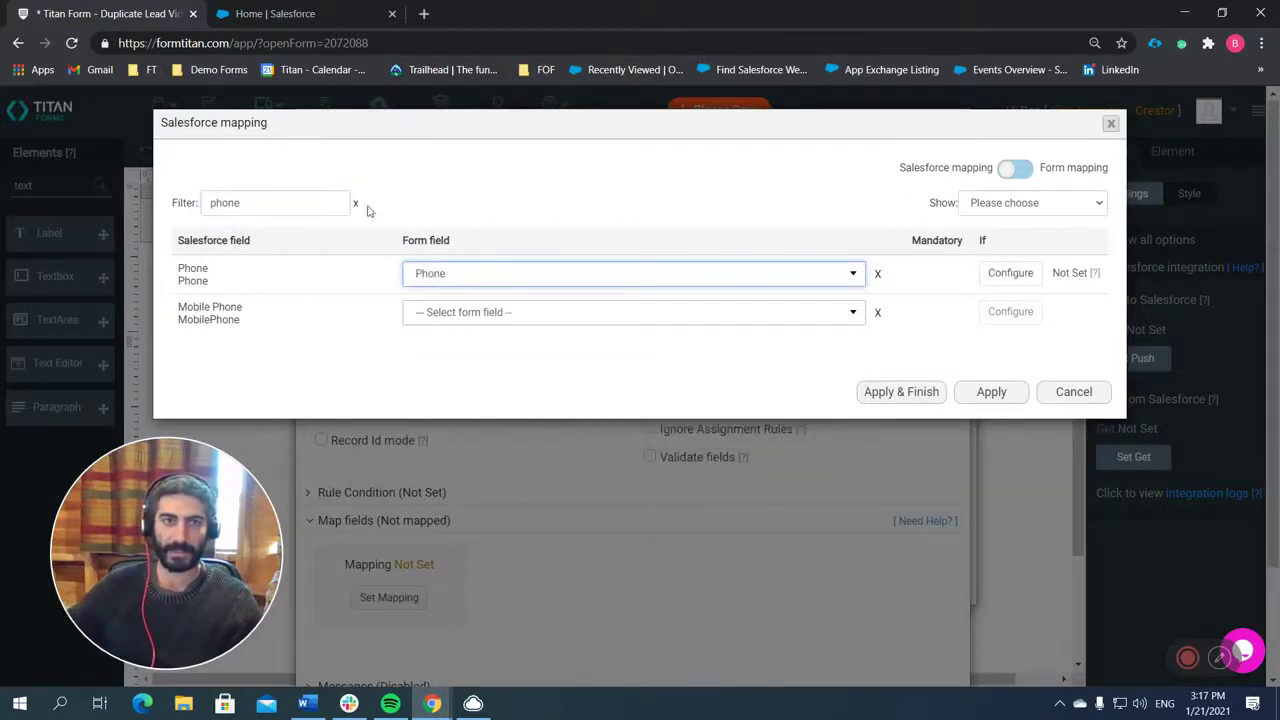
click(302, 207)
key(BackSpace)
key(BackSpace)
key(BackSpace)
key(BackSpace)
key(BackSpace)
text(email)
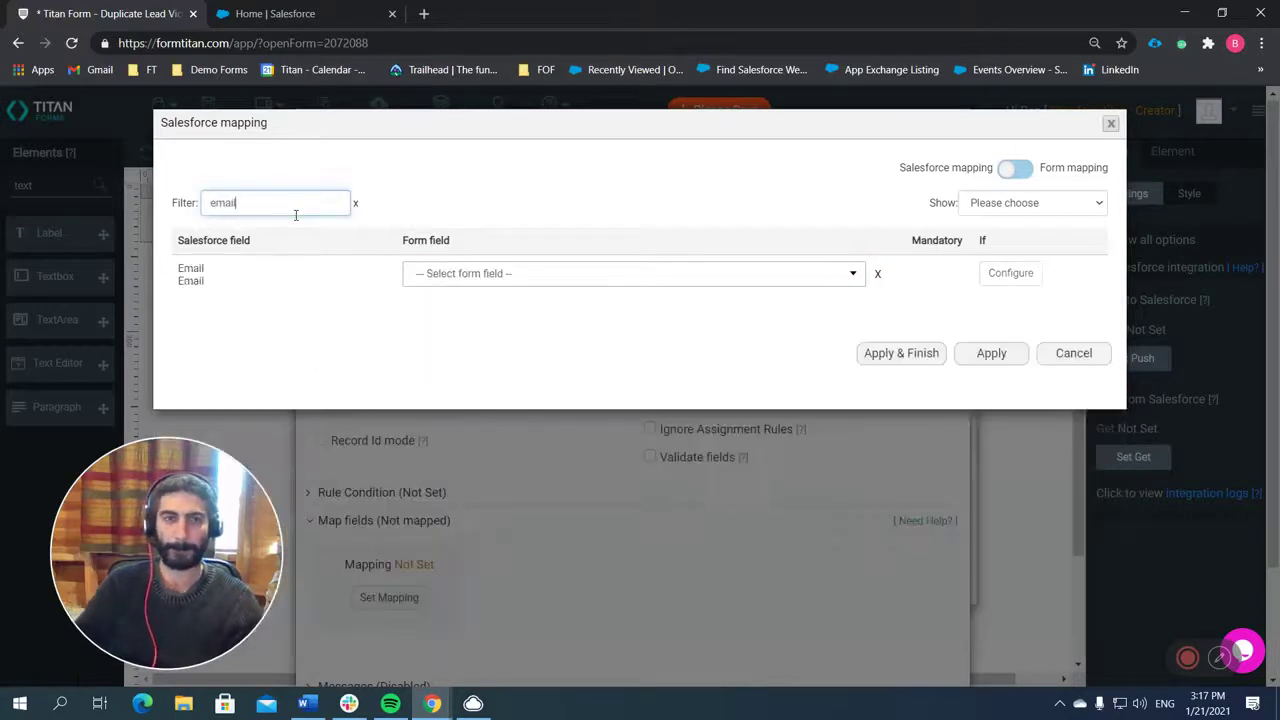
click(448, 273)
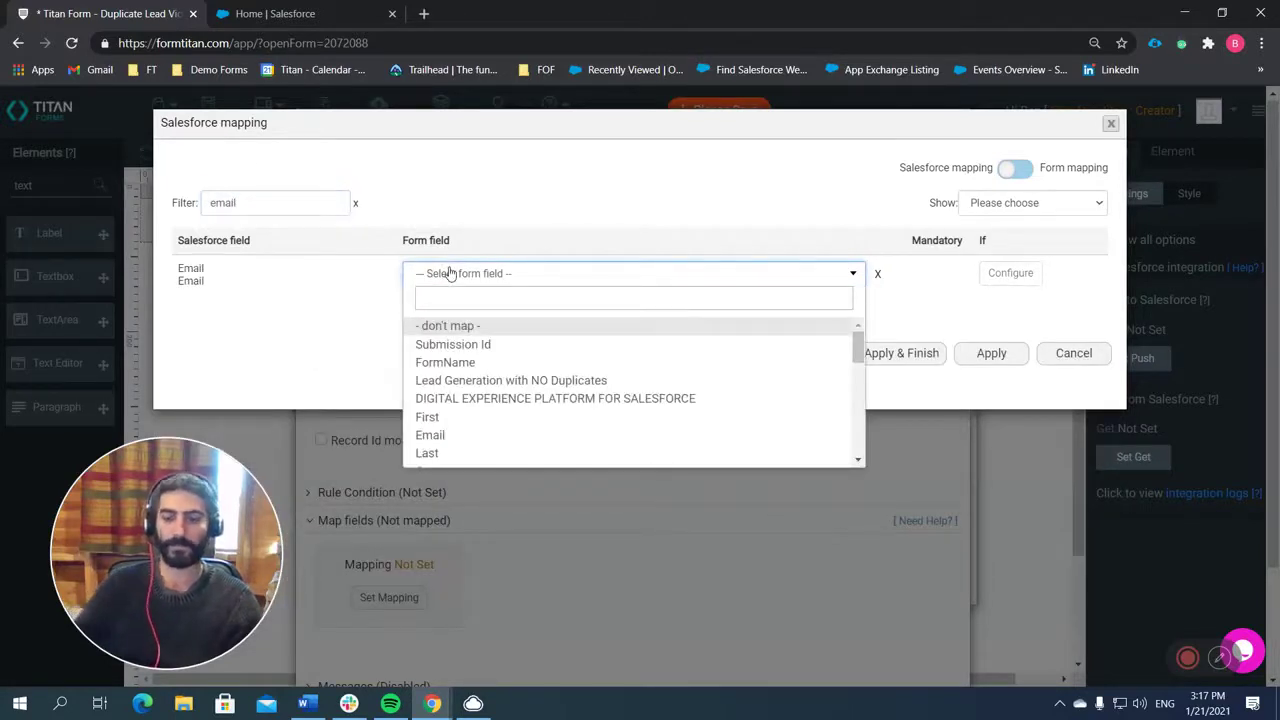
text(email)
key(Return)
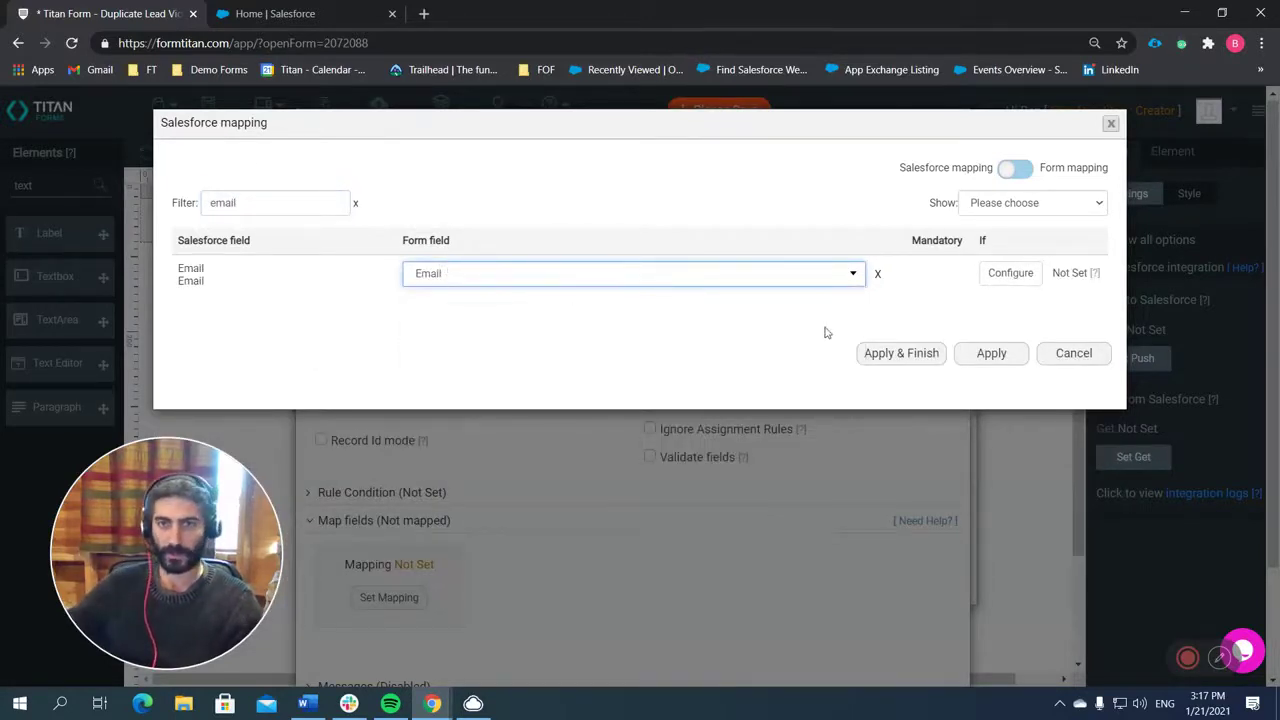
click(900, 354)
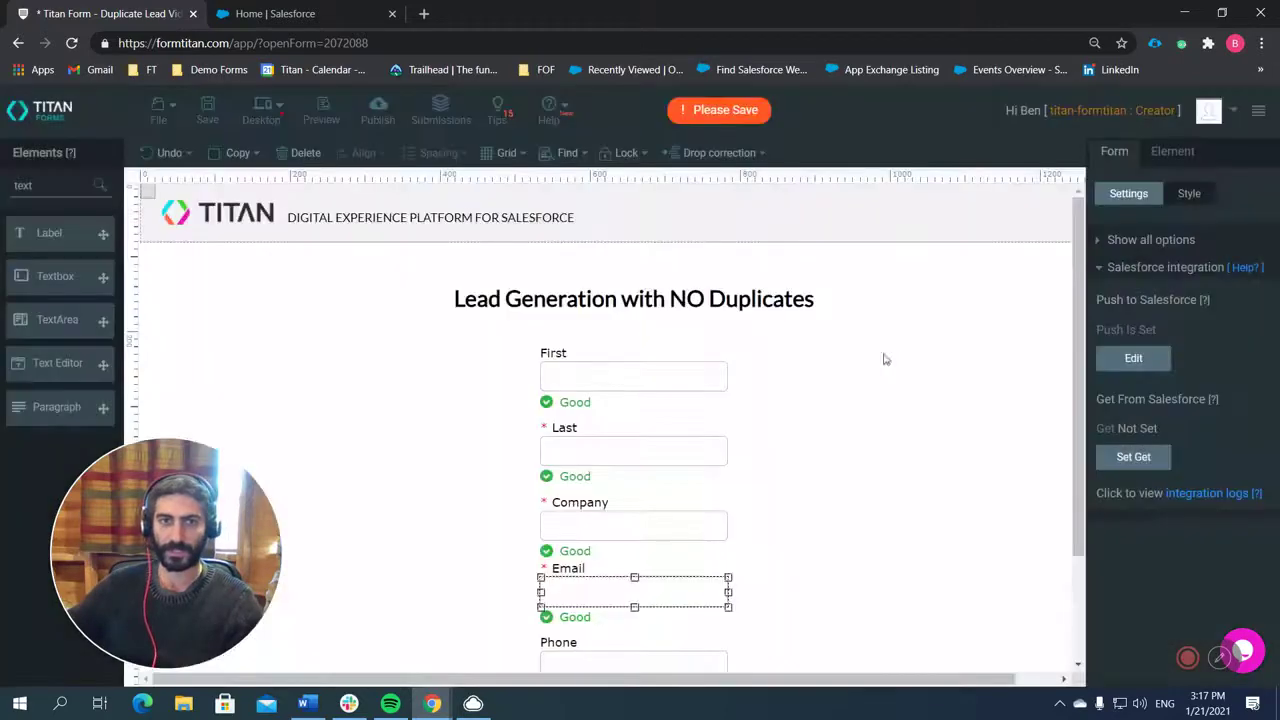
Publish and open the live form, entering a test first name, last name and company Titan.
click(378, 112)
click(838, 183)
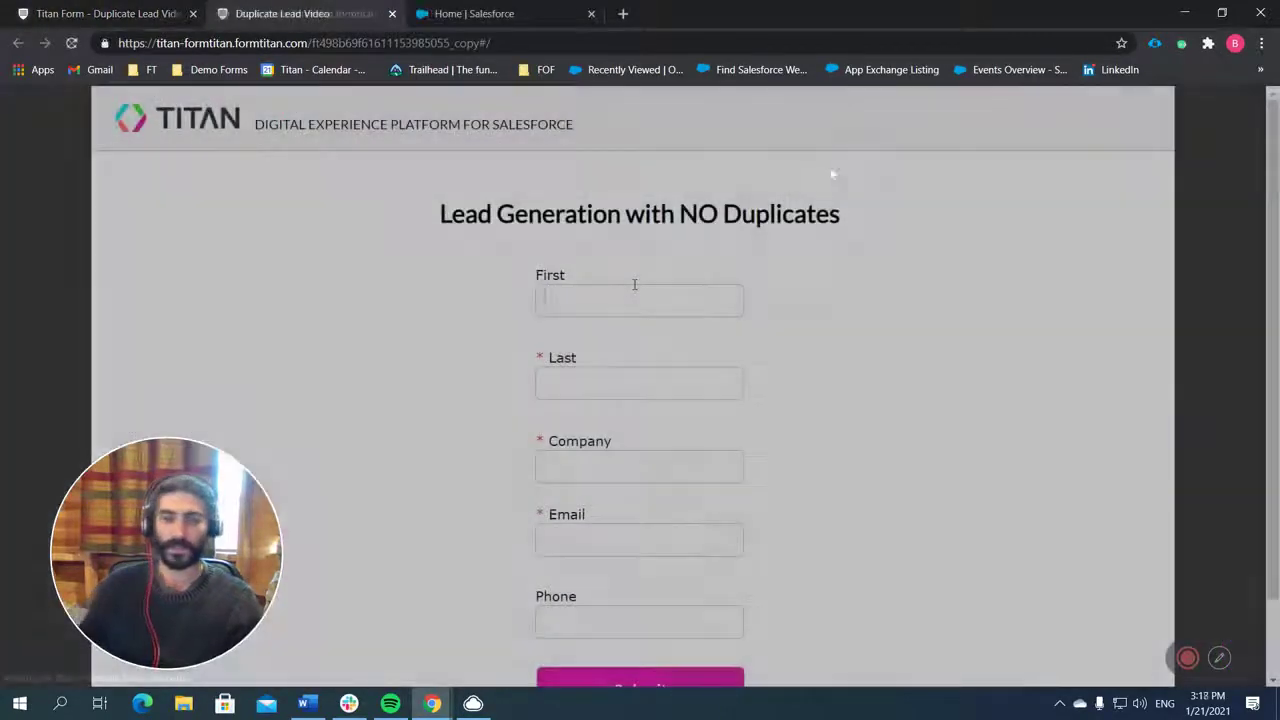
key(Tab)
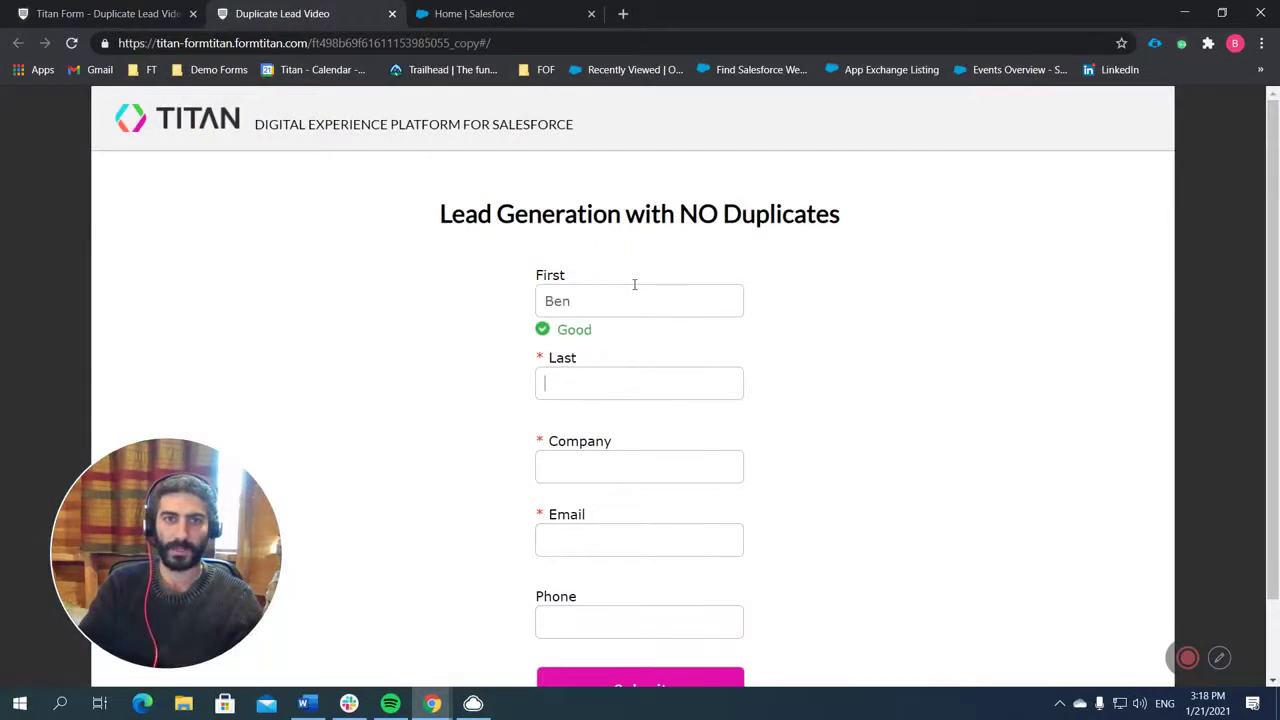
key(Tab)
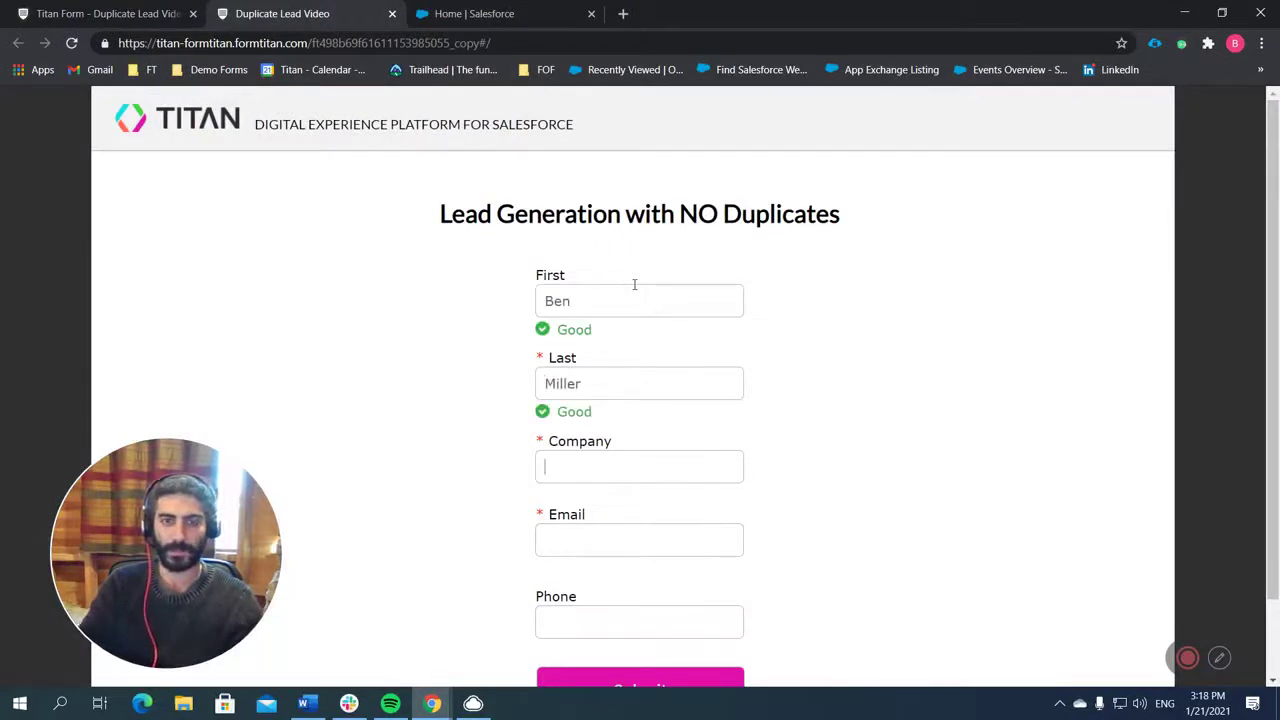
text(Titan)
key(Tab)
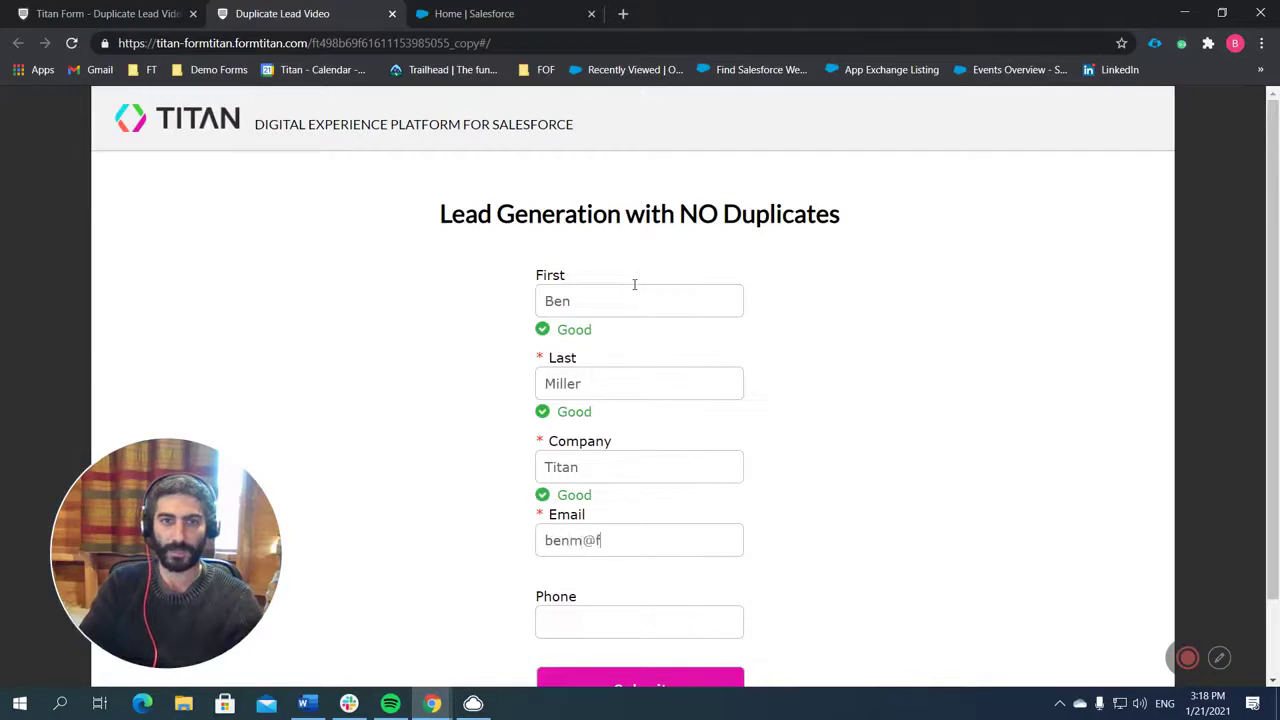
Enter the test lead's email address, submit the form and return to the builder.
key(Tab)
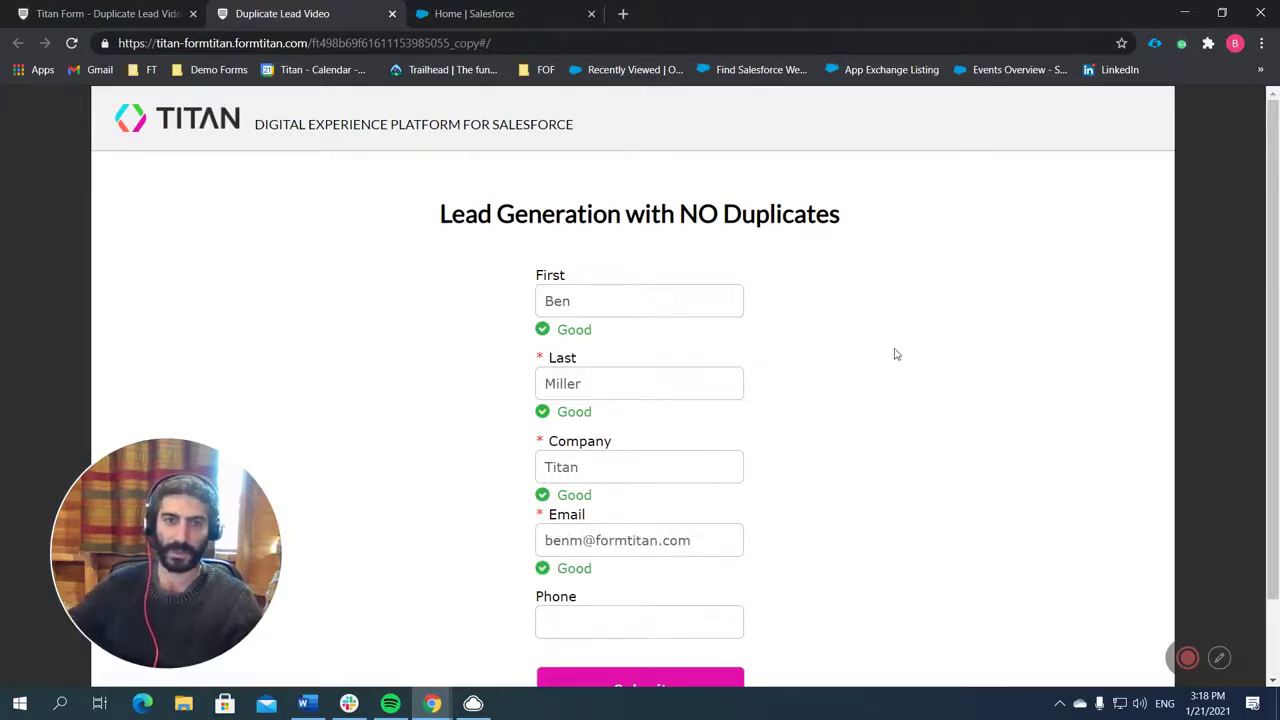
scroll(850, 420, down, 1)
click(690, 596)
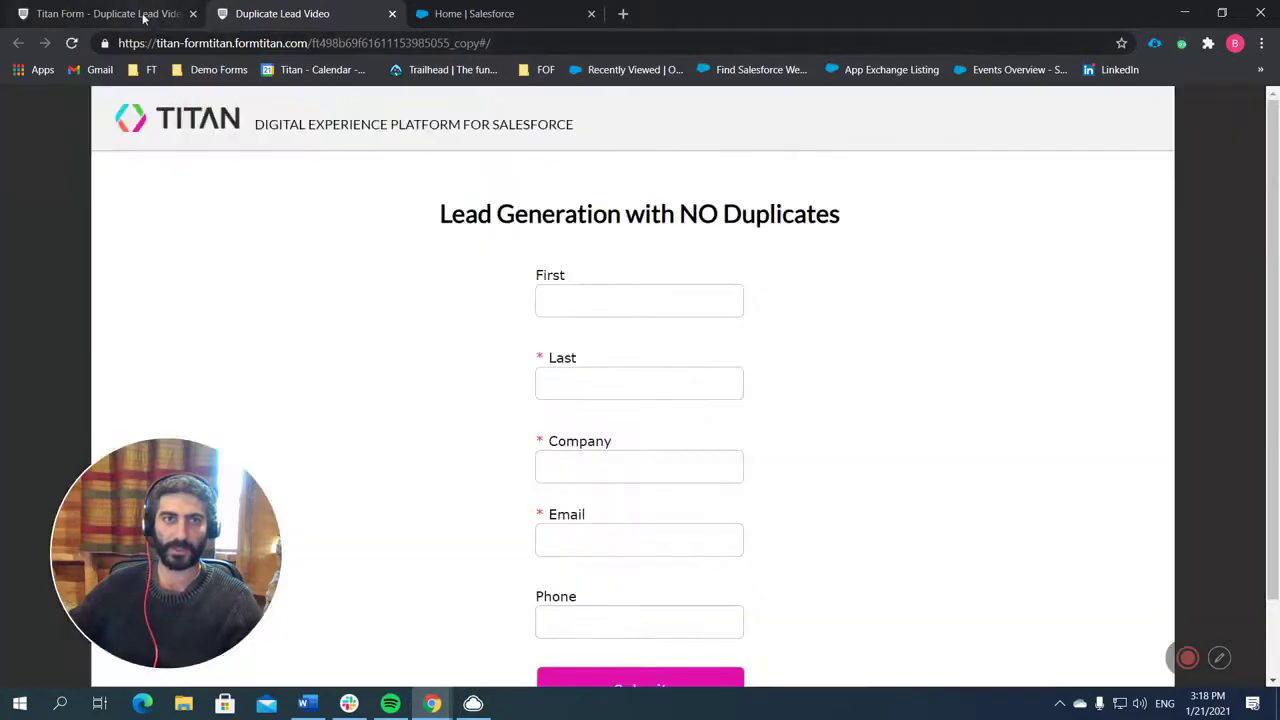
click(145, 20)
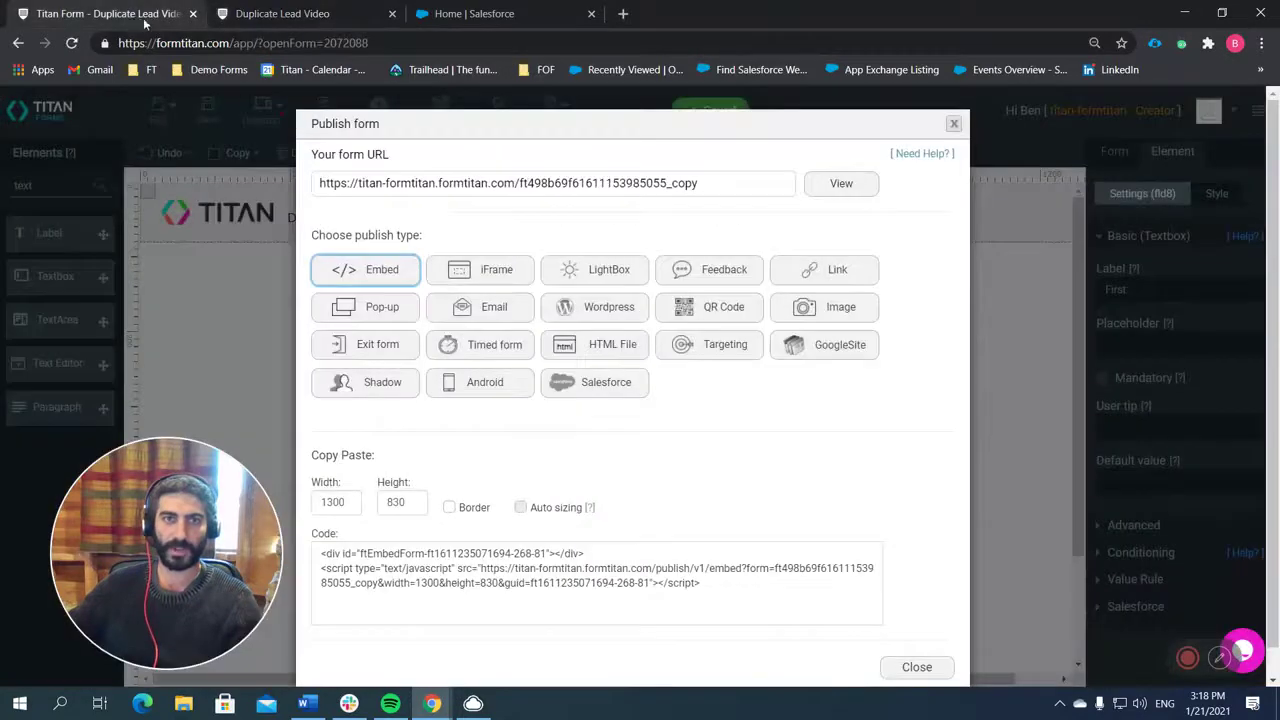
Close the Publish dialog, view the Salesforce integration logs and open the updated lead record.
click(917, 668)
click(1118, 153)
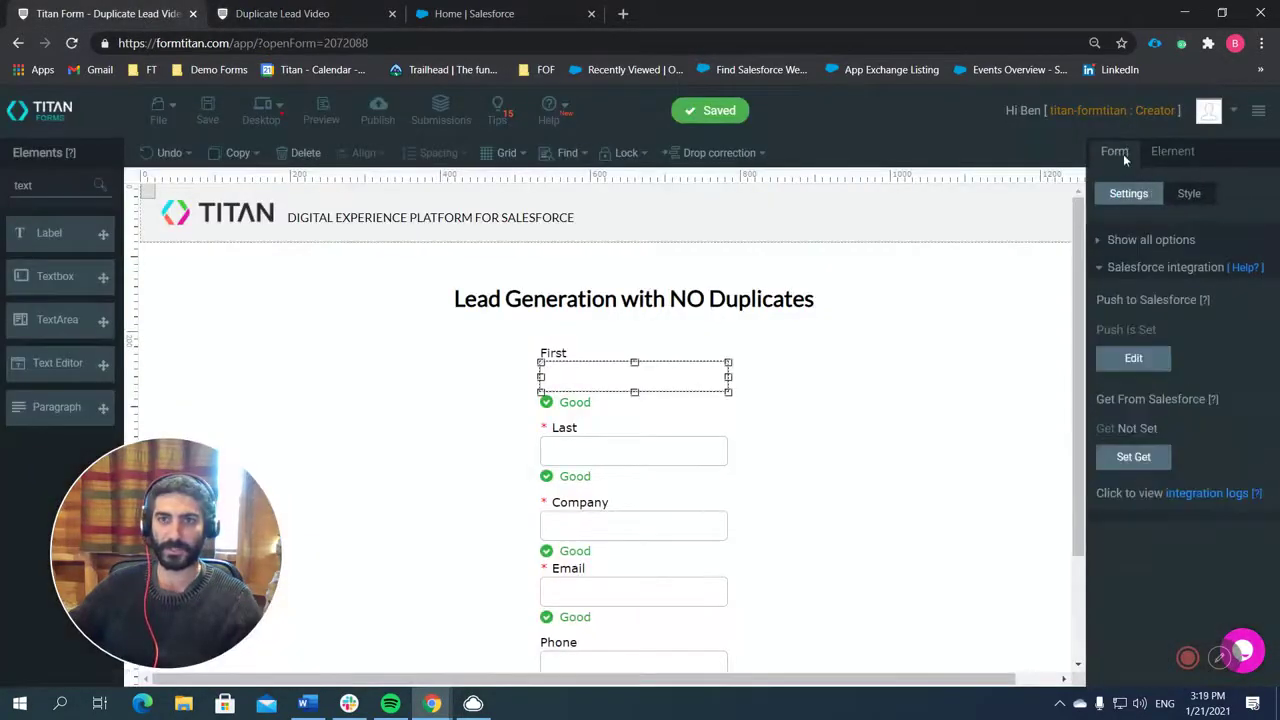
click(1207, 494)
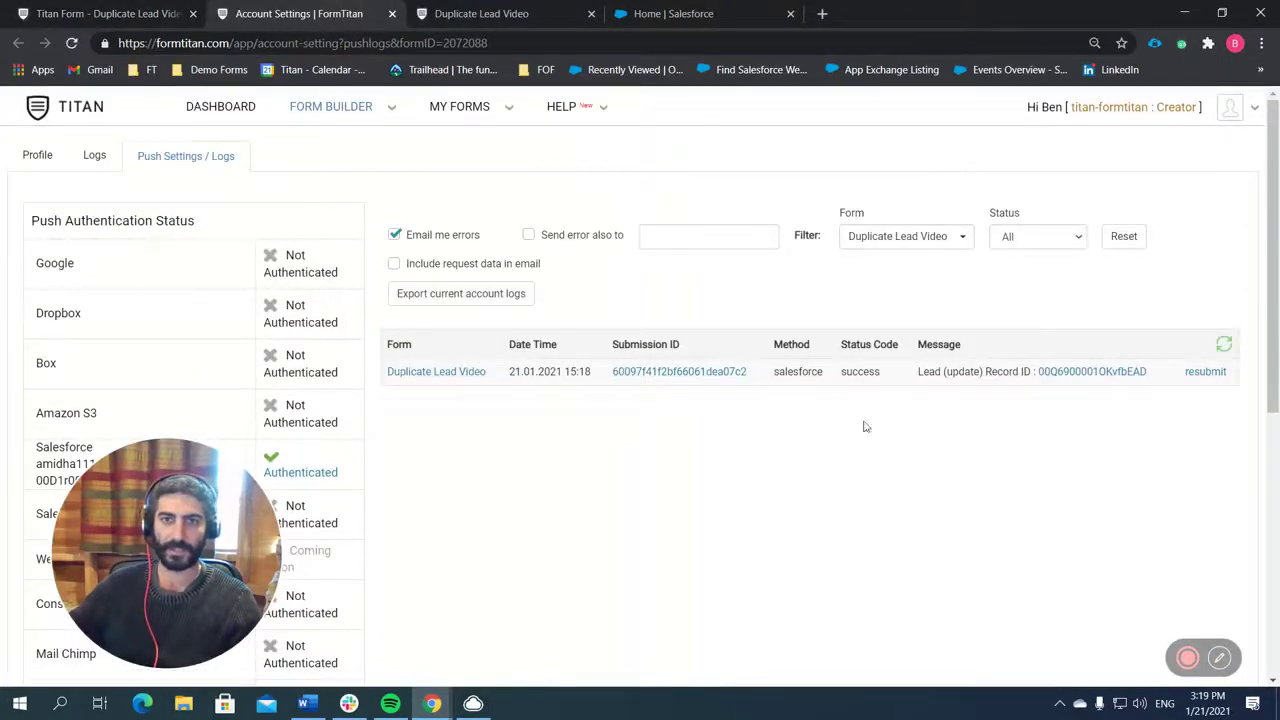
click(1083, 372)
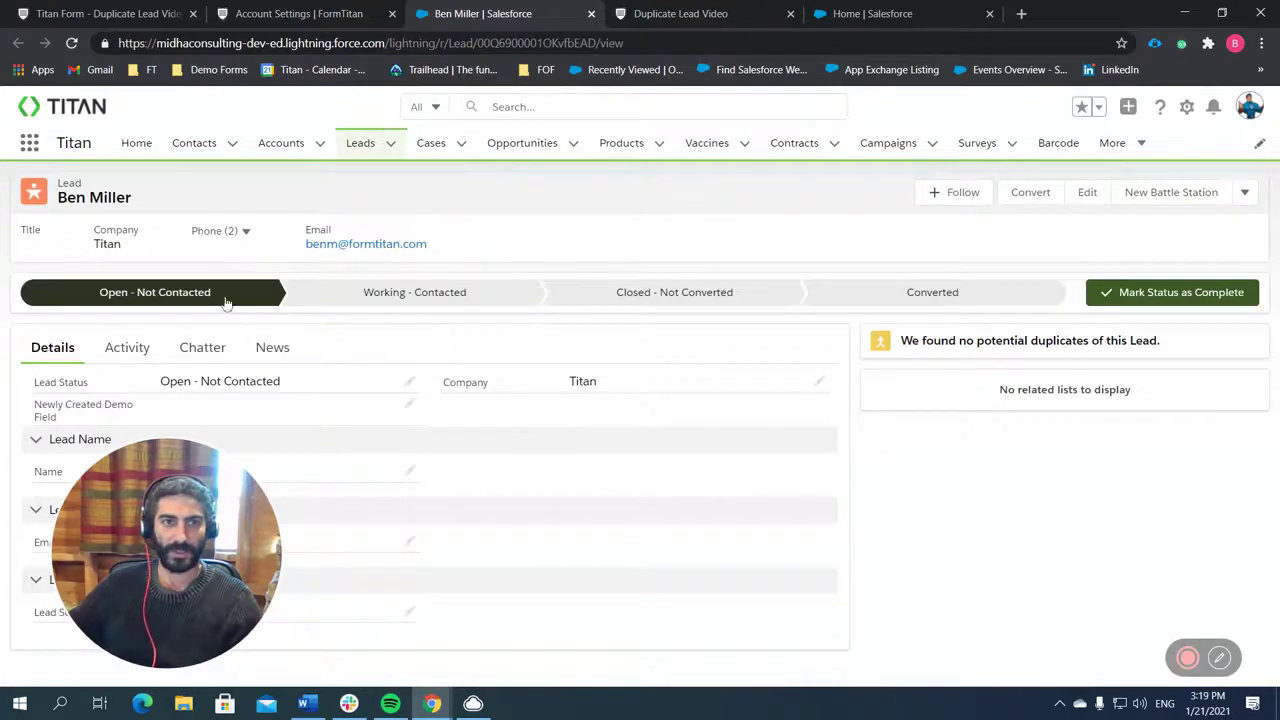
Review the lead's Company and Email in Salesforce, then return to the live form tab.
drag(262, 545, 1262, 468)
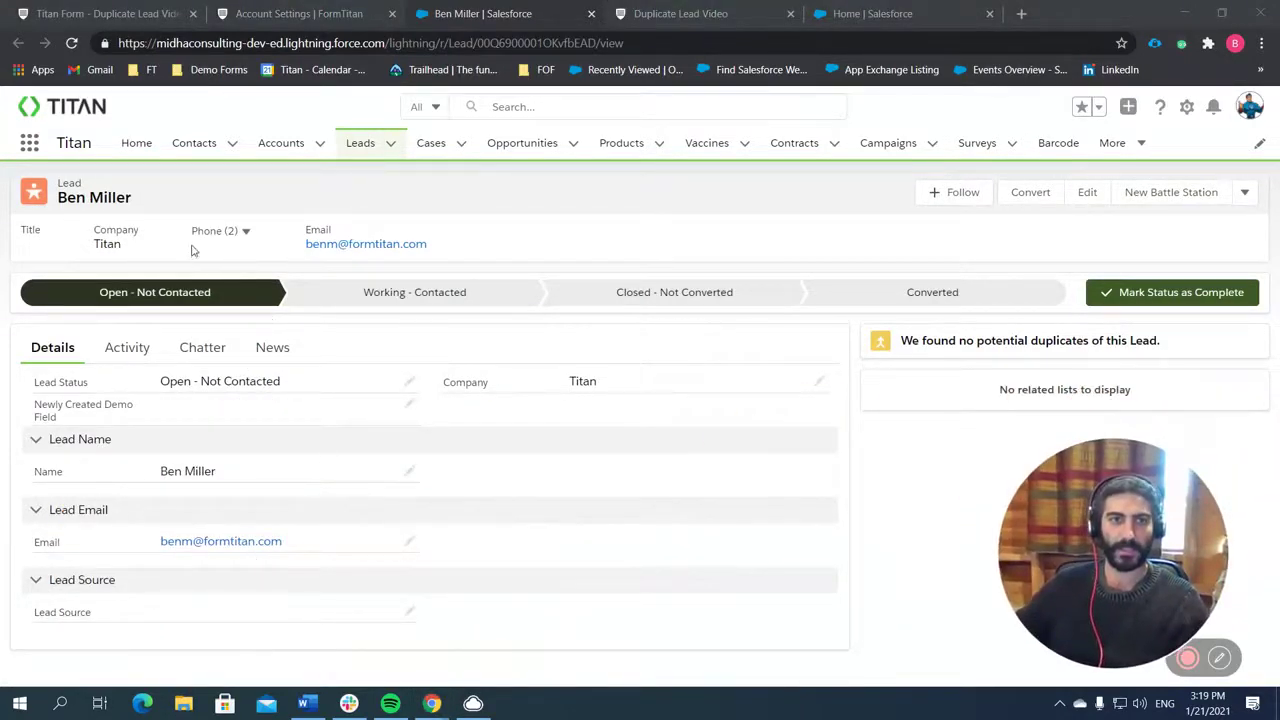
click(670, 16)
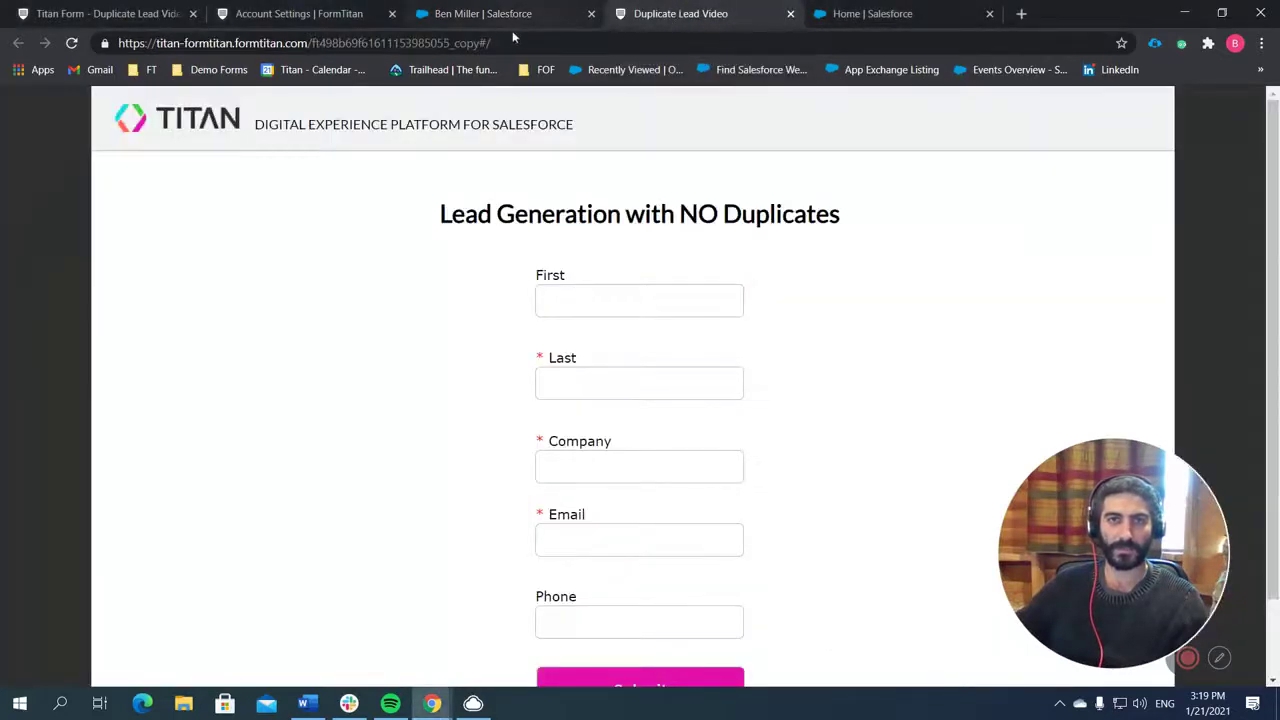
Refill the live form with the same name, company Titan and email, add a phone number, and submit.
click(622, 304)
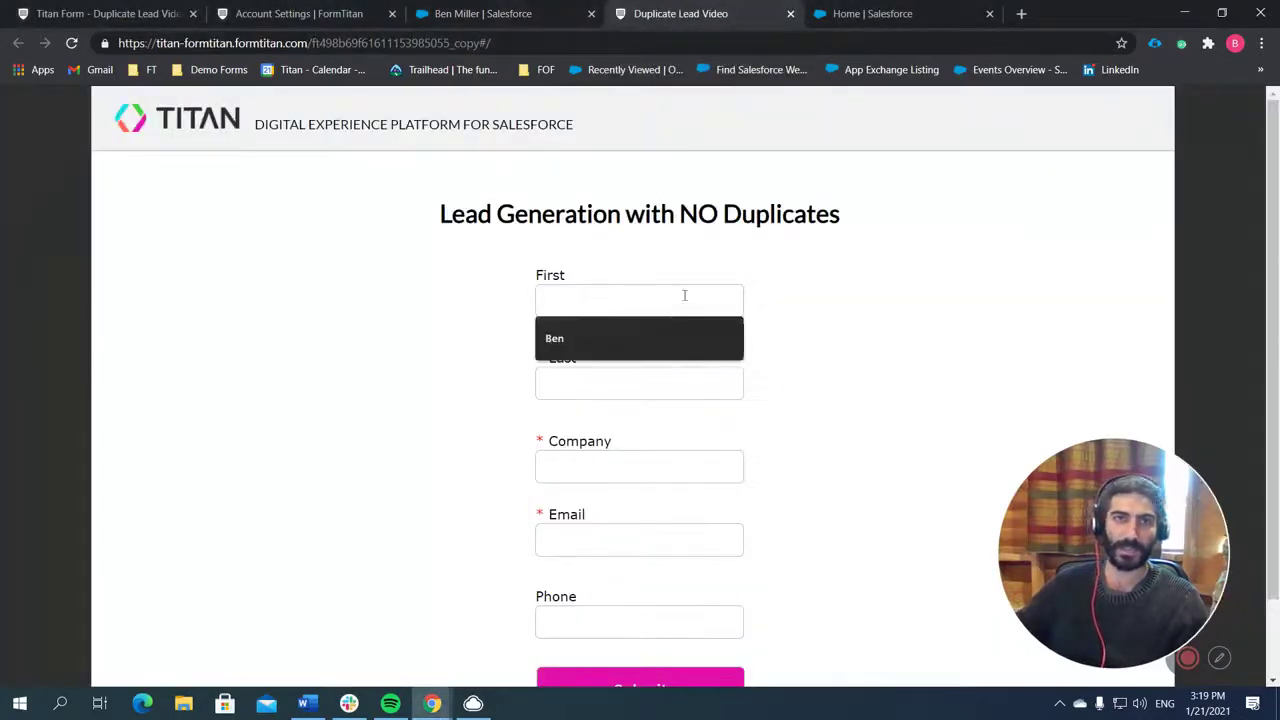
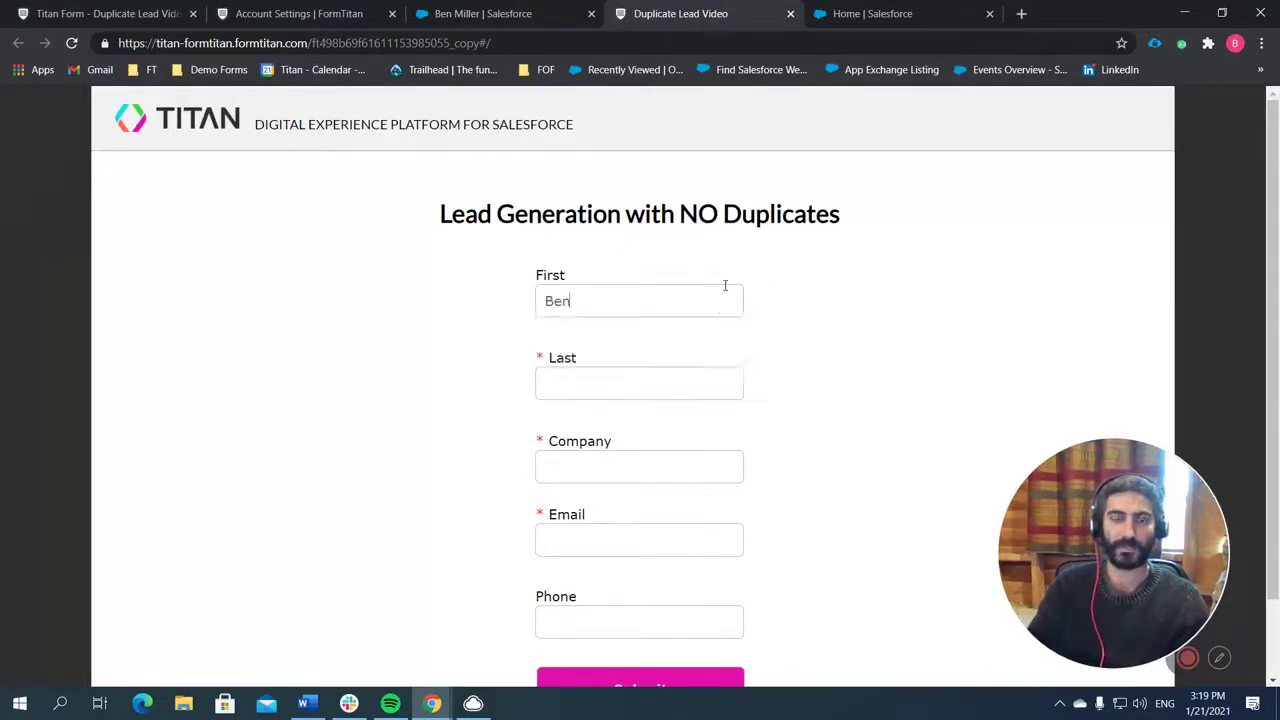
key(Tab)
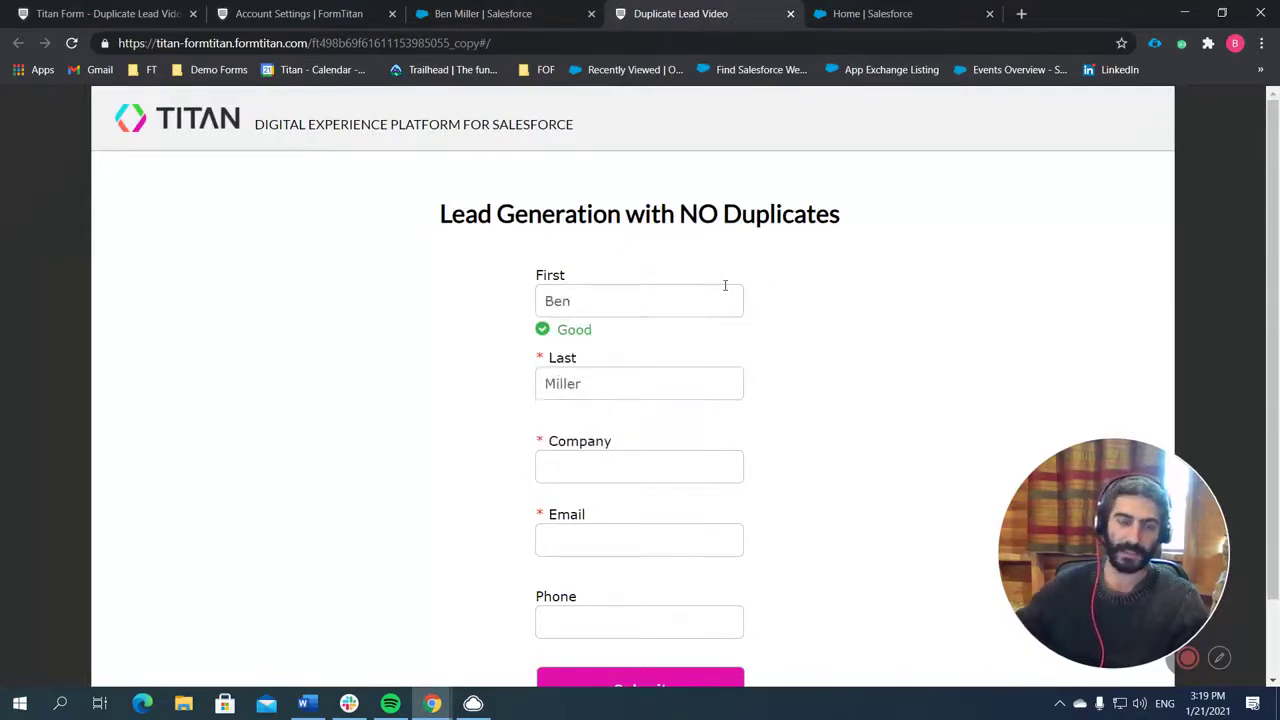
click(639, 461)
text(Titan)
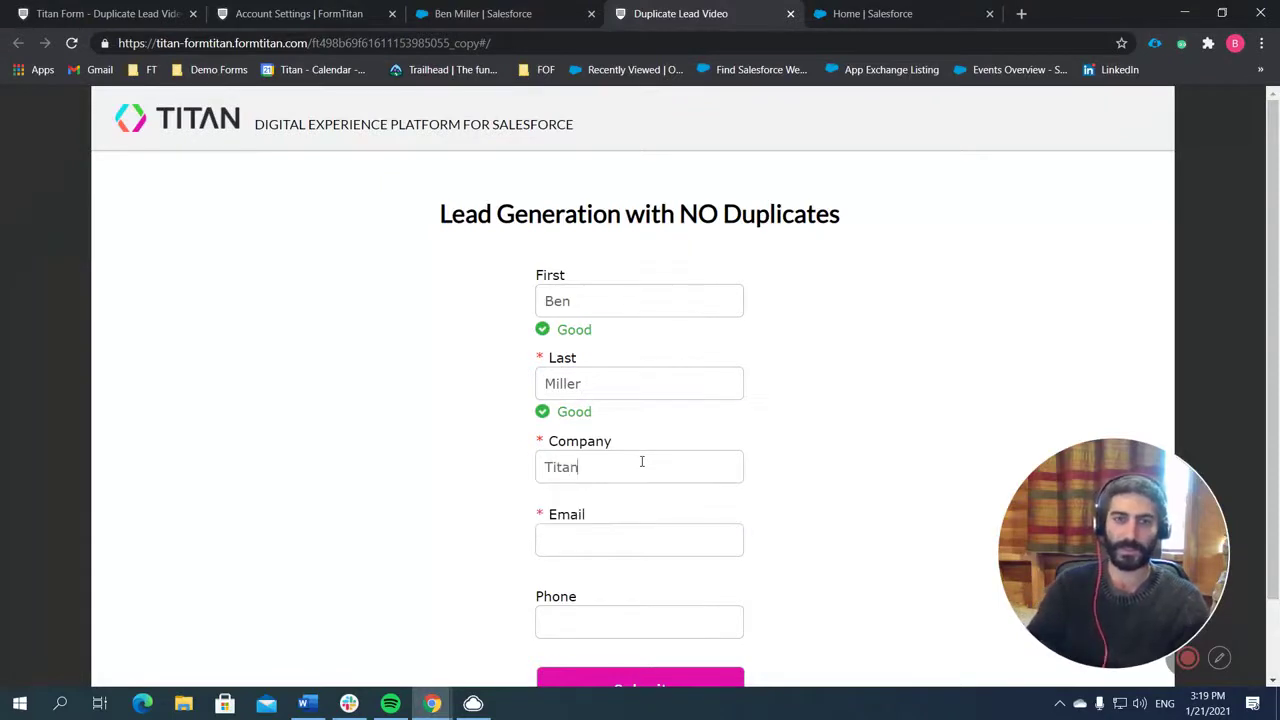
key(Tab)
text(ben)
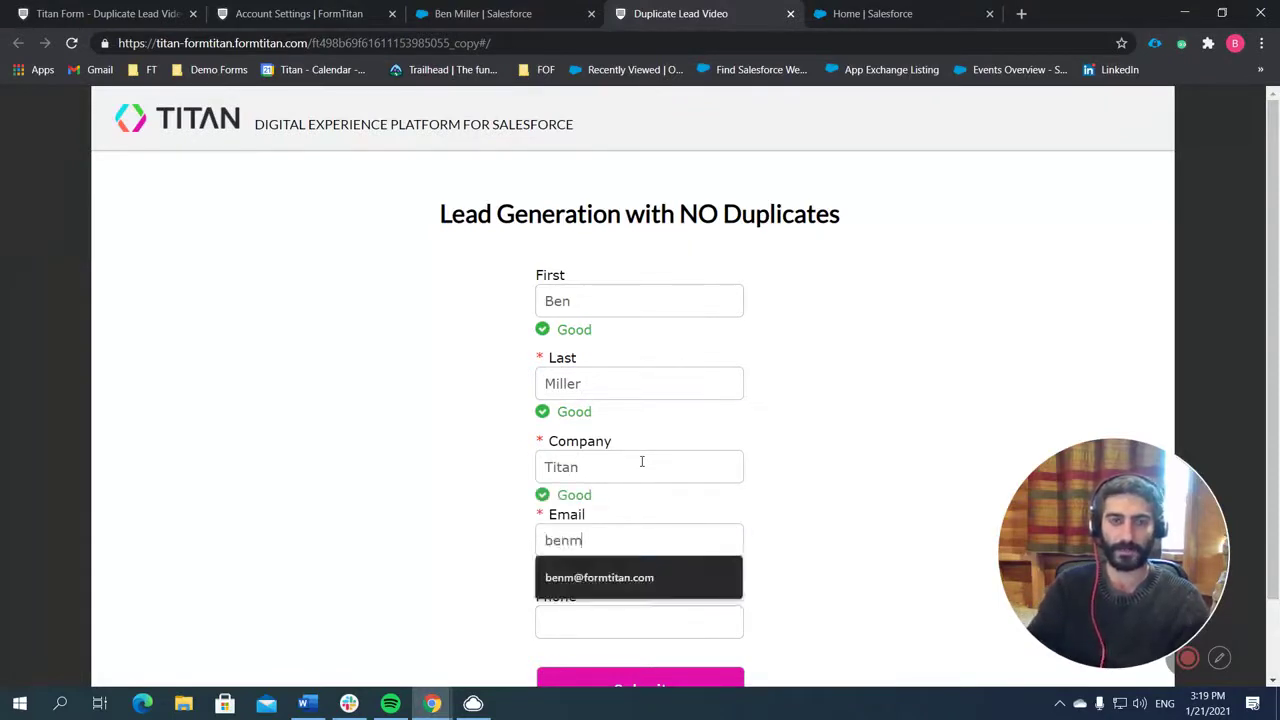
key(Down)
key(Return)
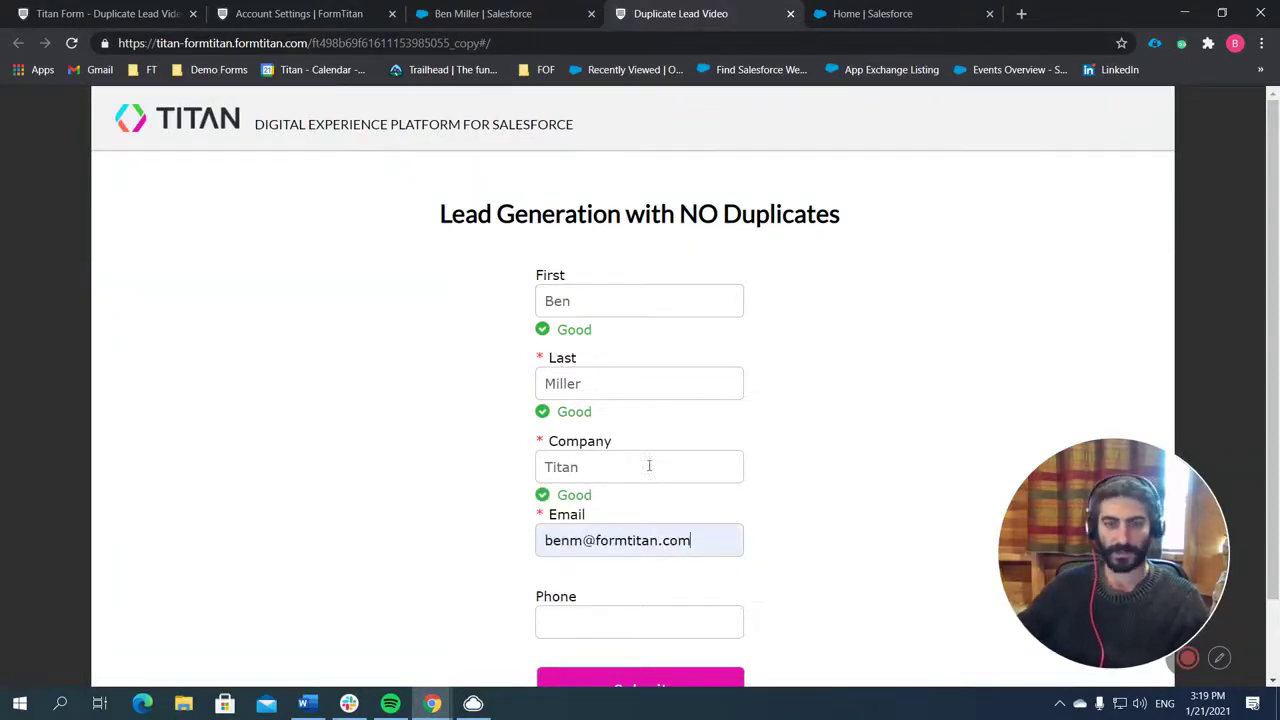
scroll(677, 540, down, 1)
click(683, 528)
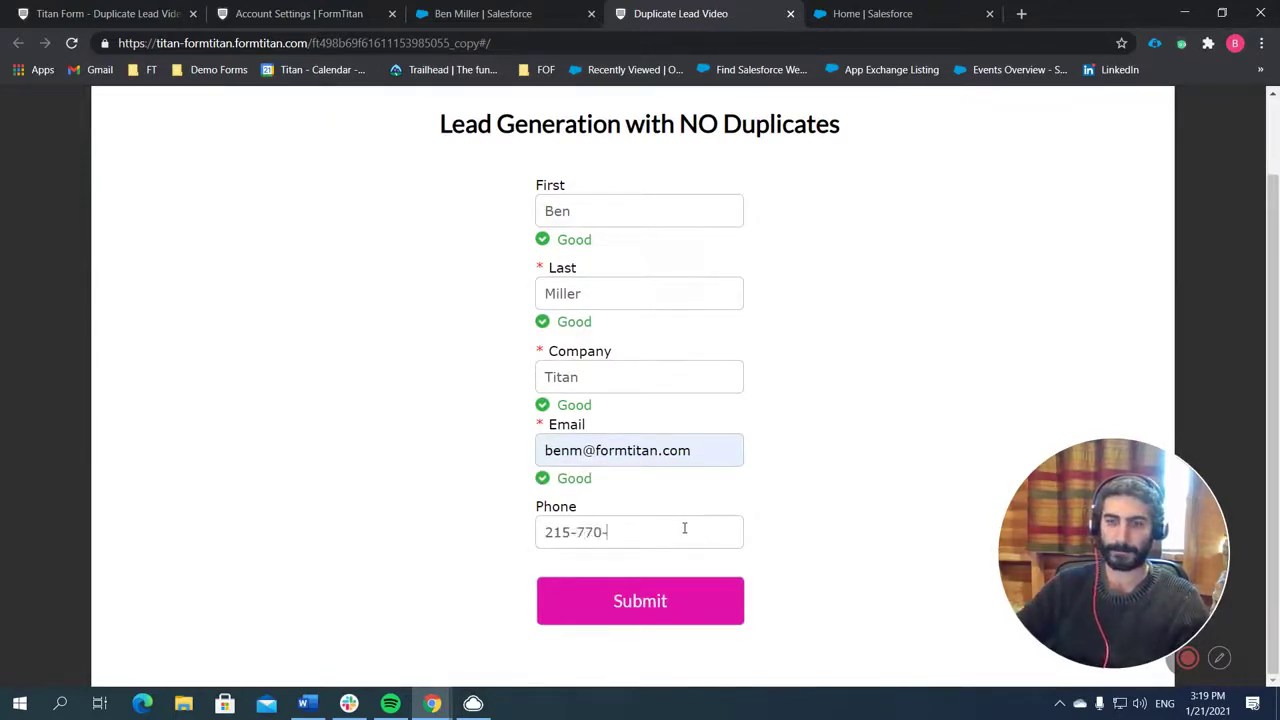
click(666, 612)
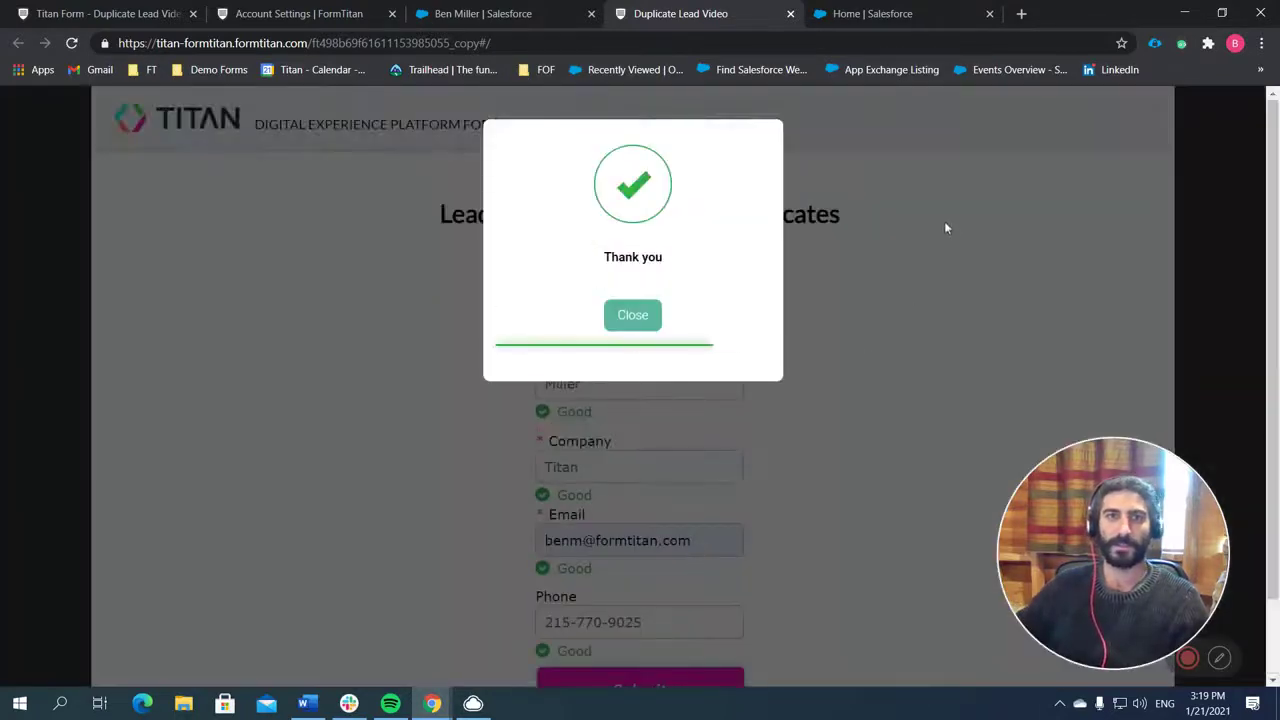
Refresh the push logs and open the updated lead record in Salesforce.
click(322, 16)
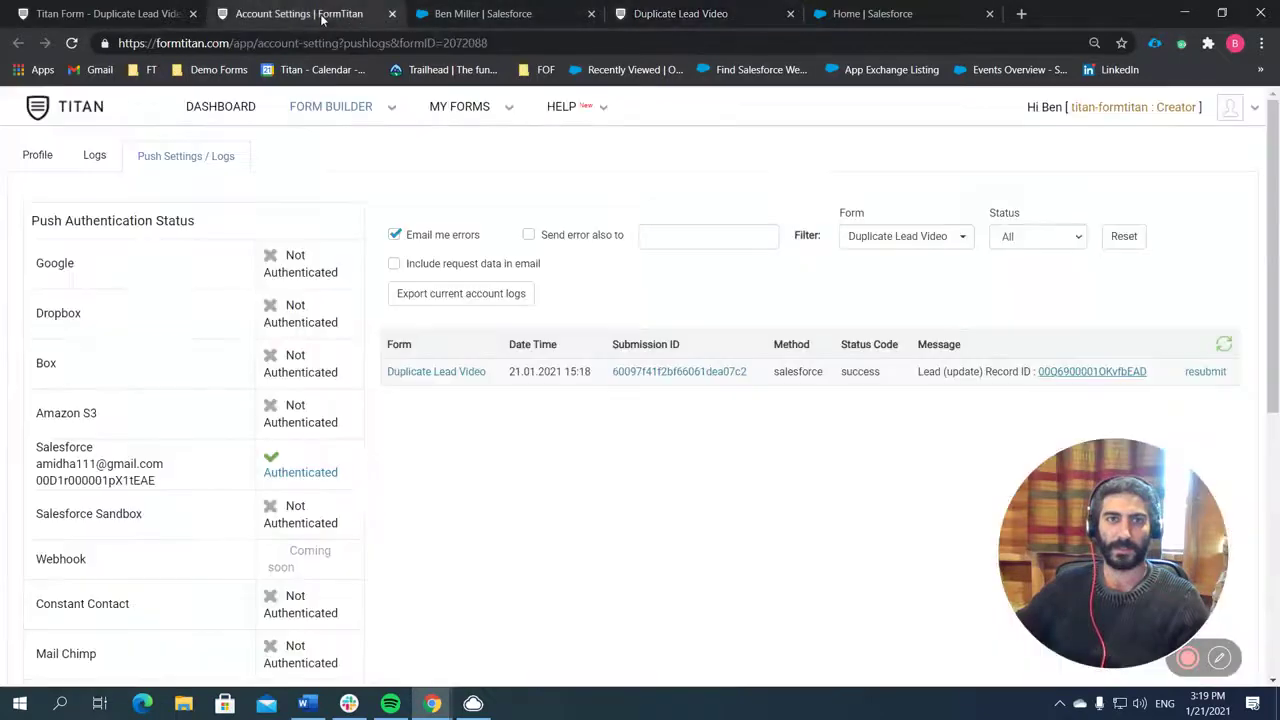
click(1222, 349)
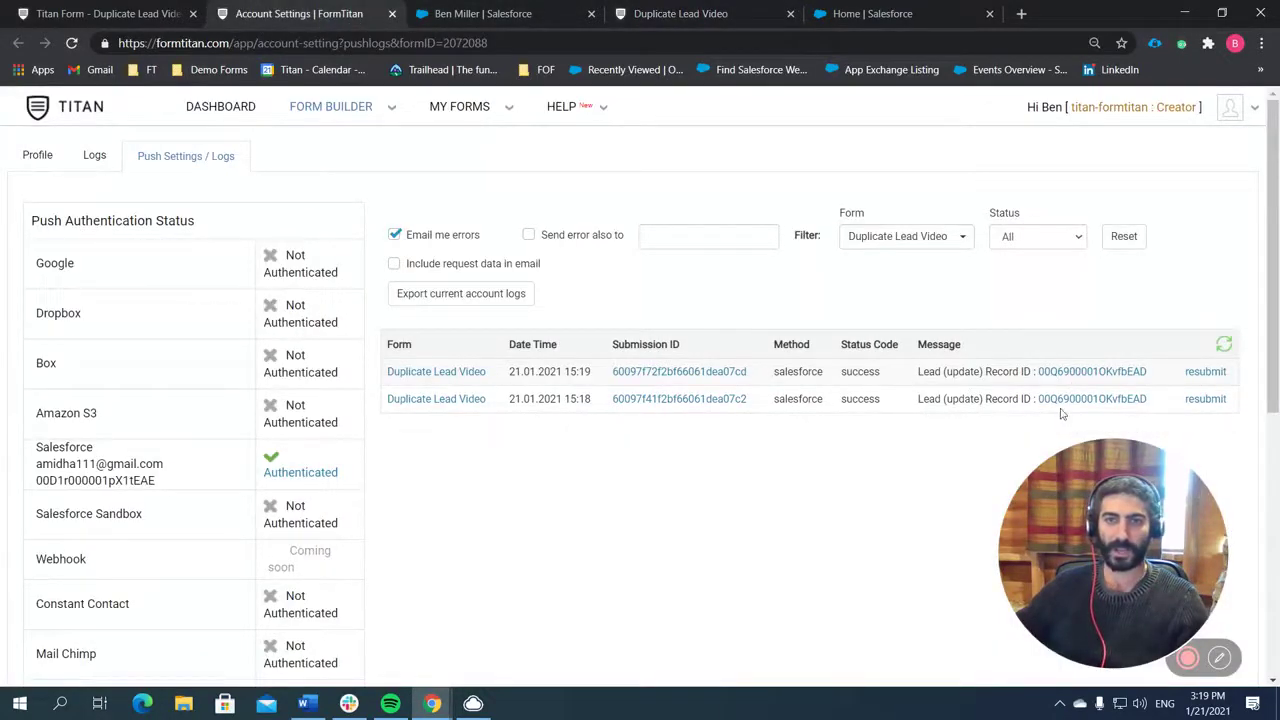
click(1130, 372)
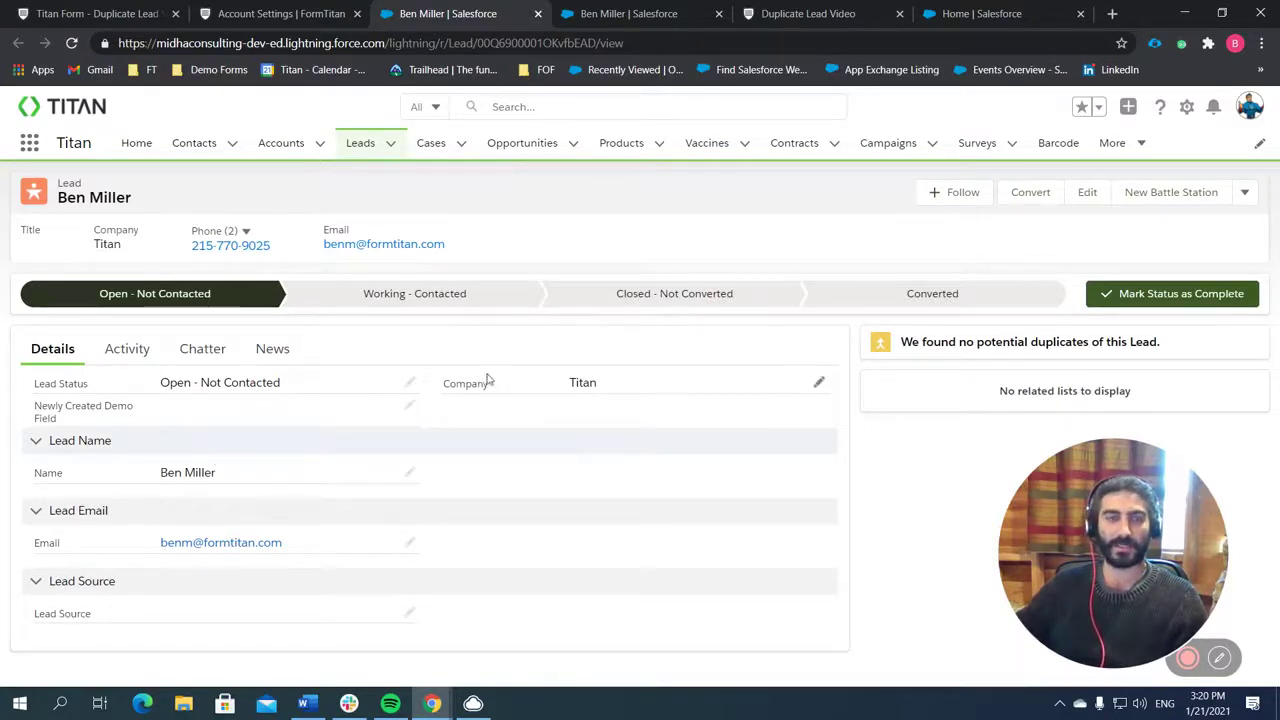
Return from Salesforce to the Titan Forms builder showing the Lead Generation with NO Duplicates form.
key(ctrl+shift+Tab)
key(ctrl+shift+Tab)
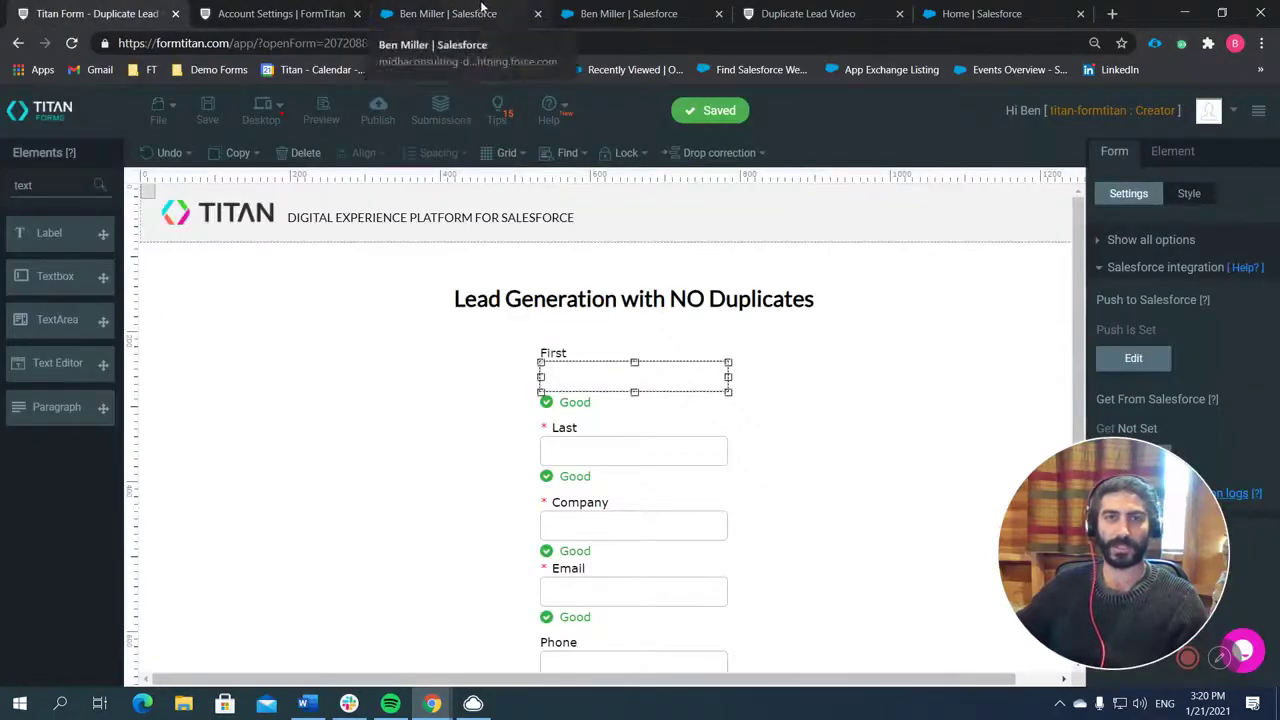
click(1192, 477)
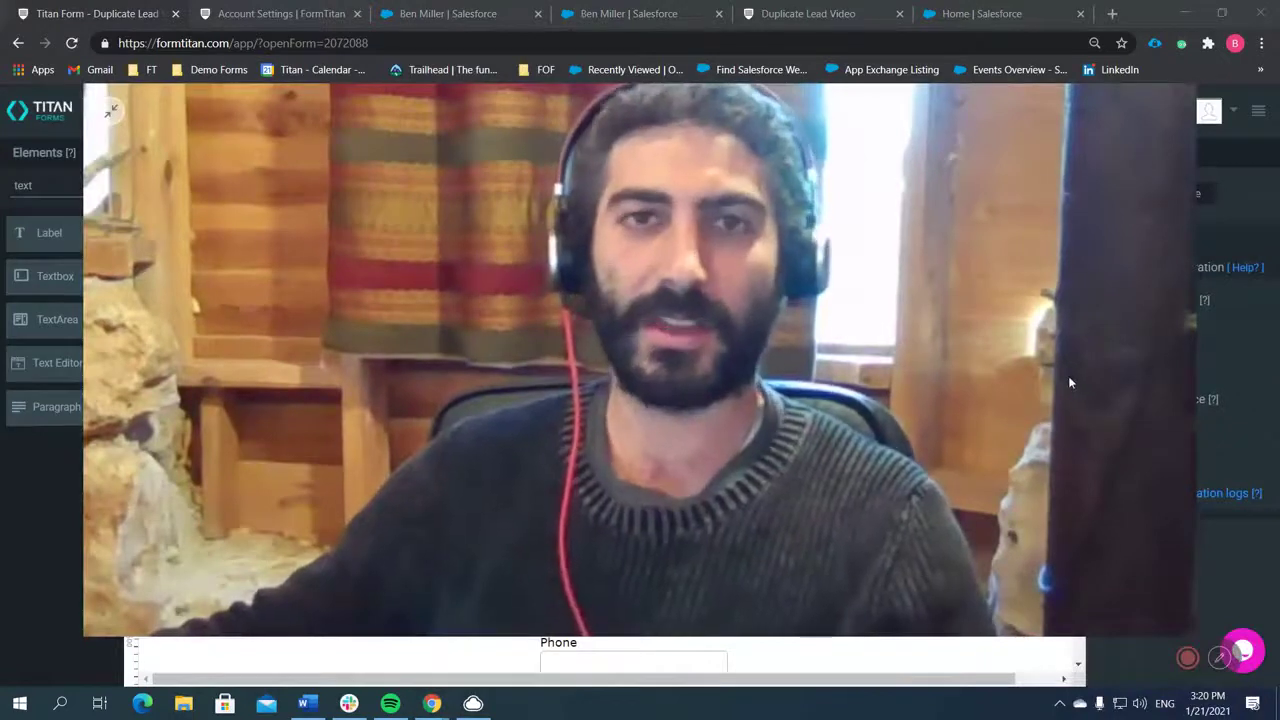